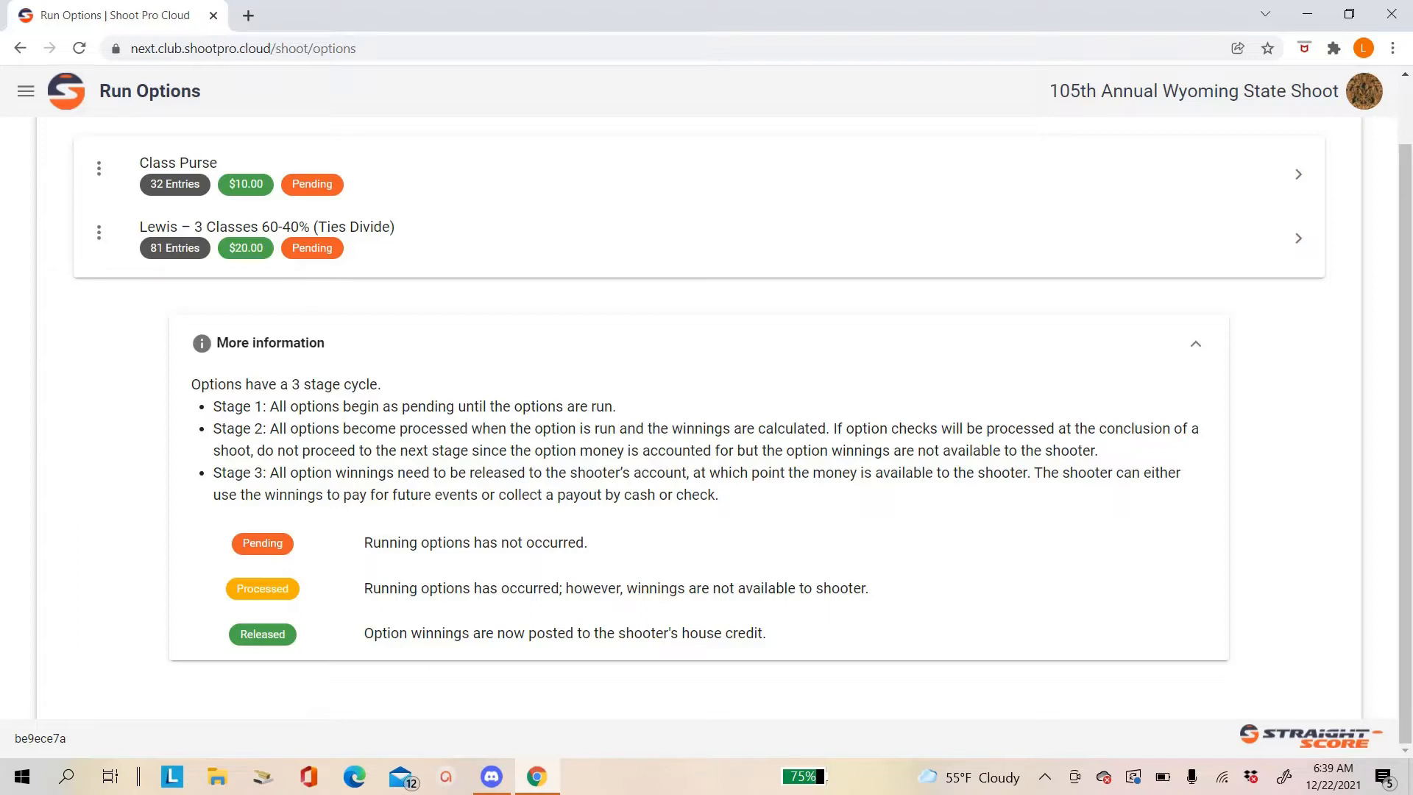
Step: Run the Lewis – 3 Classes 60-40% (Ties Divide) option paying 2 places, with payoffs rounded to the nearest quarter
{"action": "left_click", "coordinate": [309, 252]}
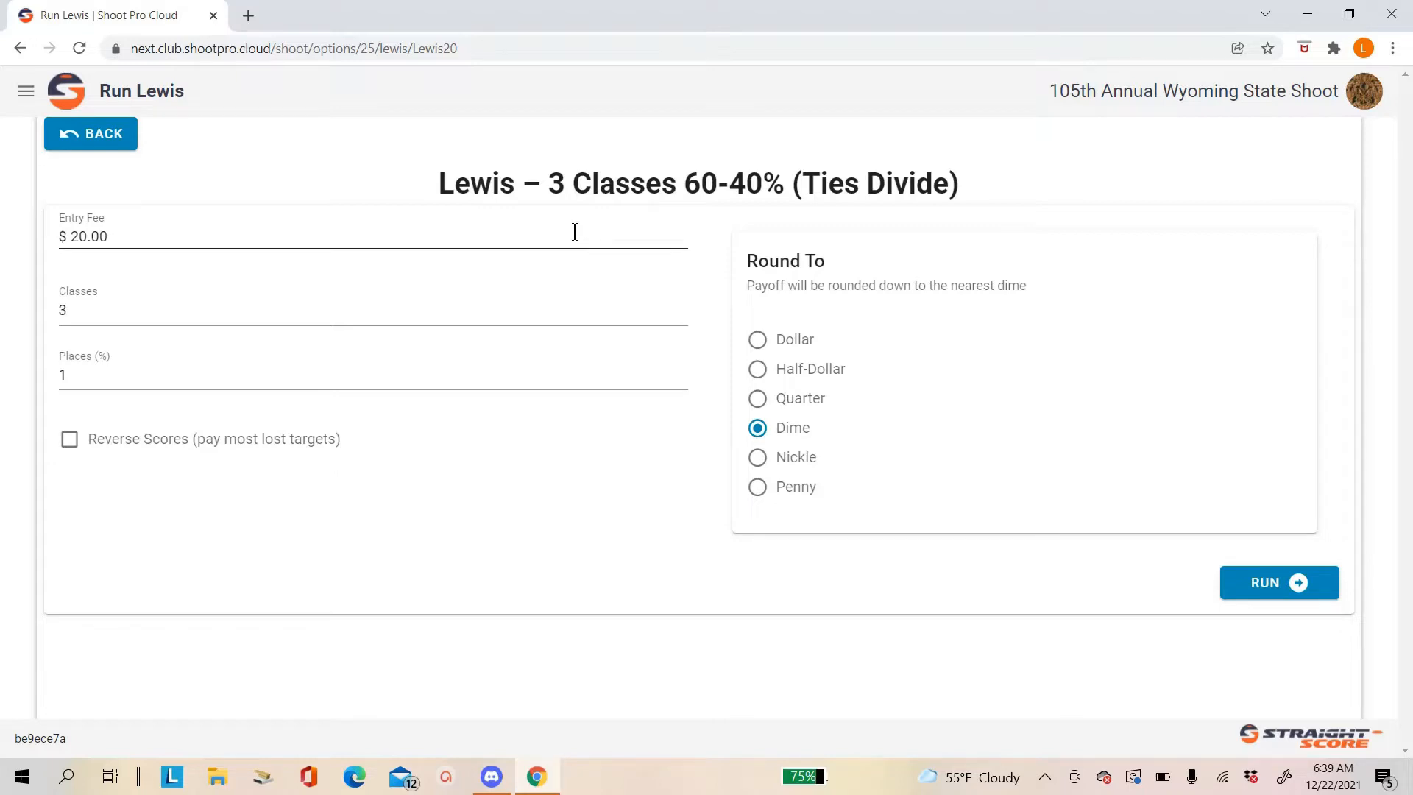
{"action": "left_click", "coordinate": [108, 374]}
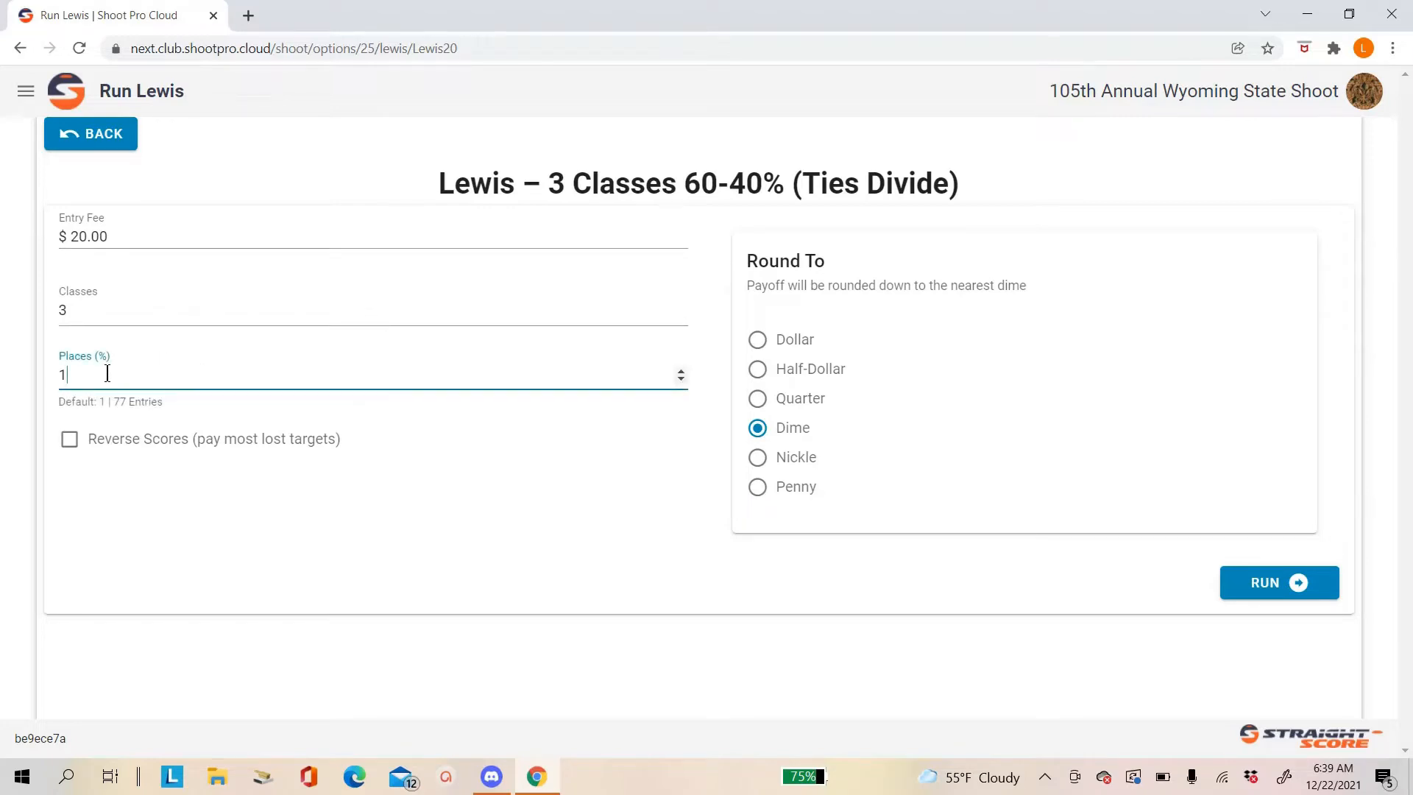
{"action": "left_click", "coordinate": [679, 372]}
{"action": "left_click", "coordinate": [759, 400]}
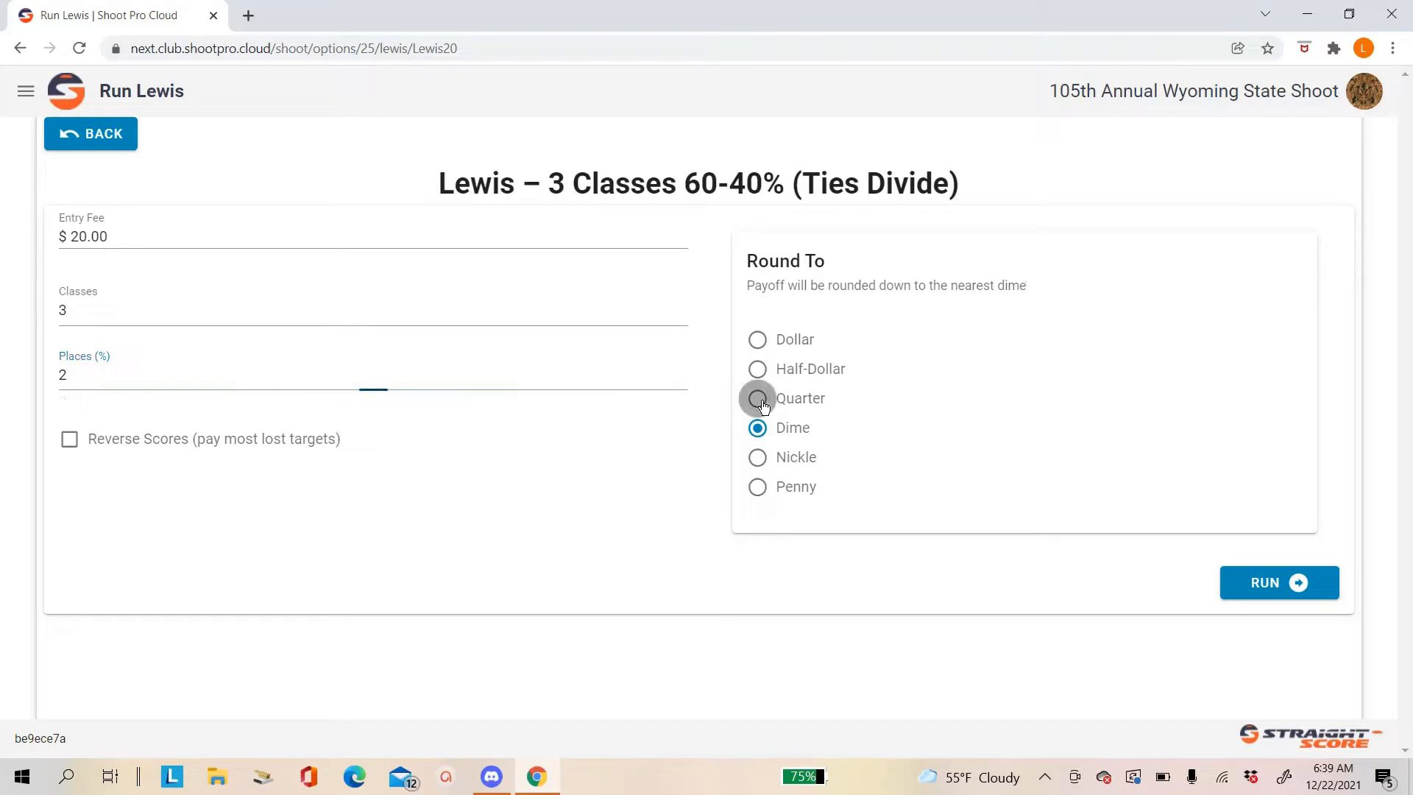
{"action": "left_click", "coordinate": [1272, 585]}
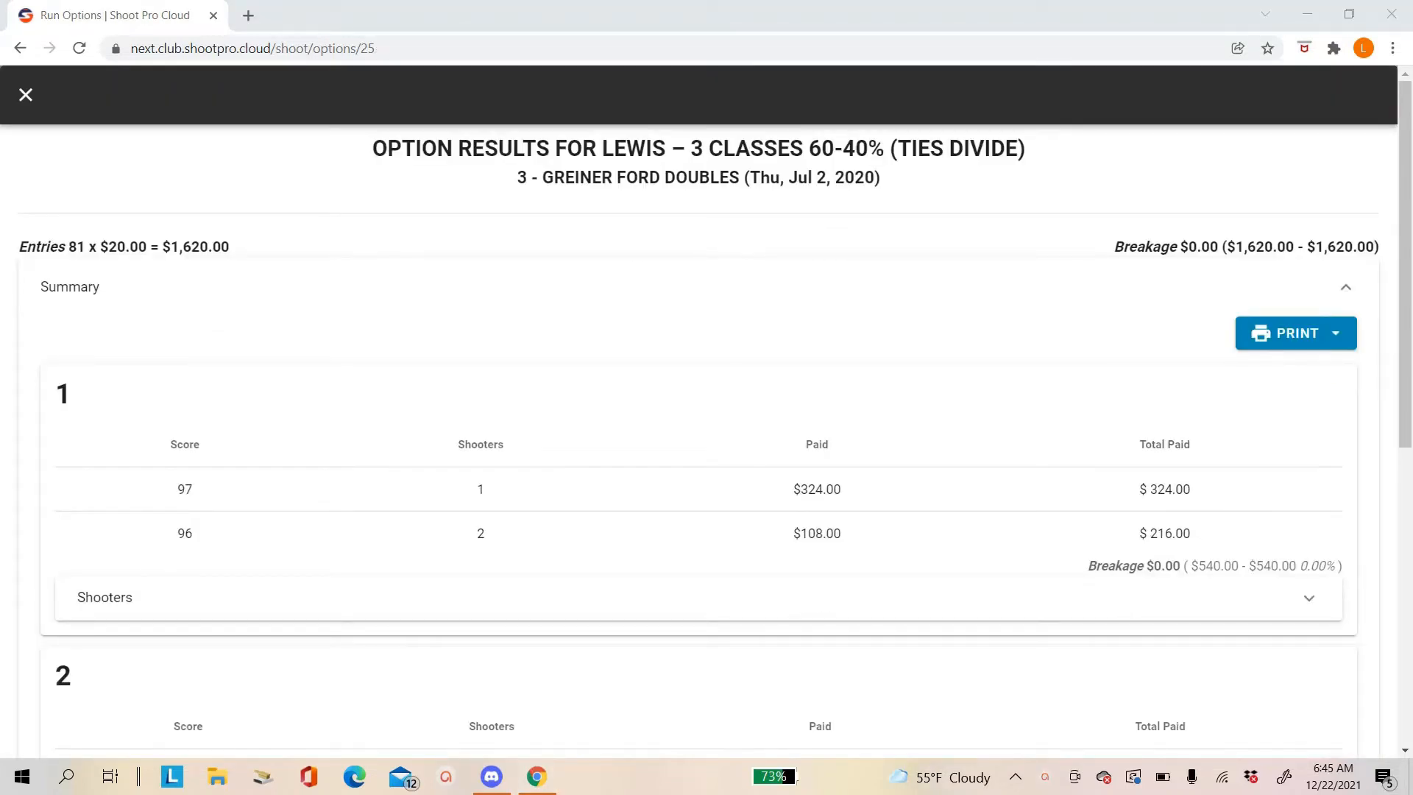
Step: Expand the first Lewis class's shooters in the option results and review their scores and payouts
{"action": "left_click", "coordinate": [112, 604]}
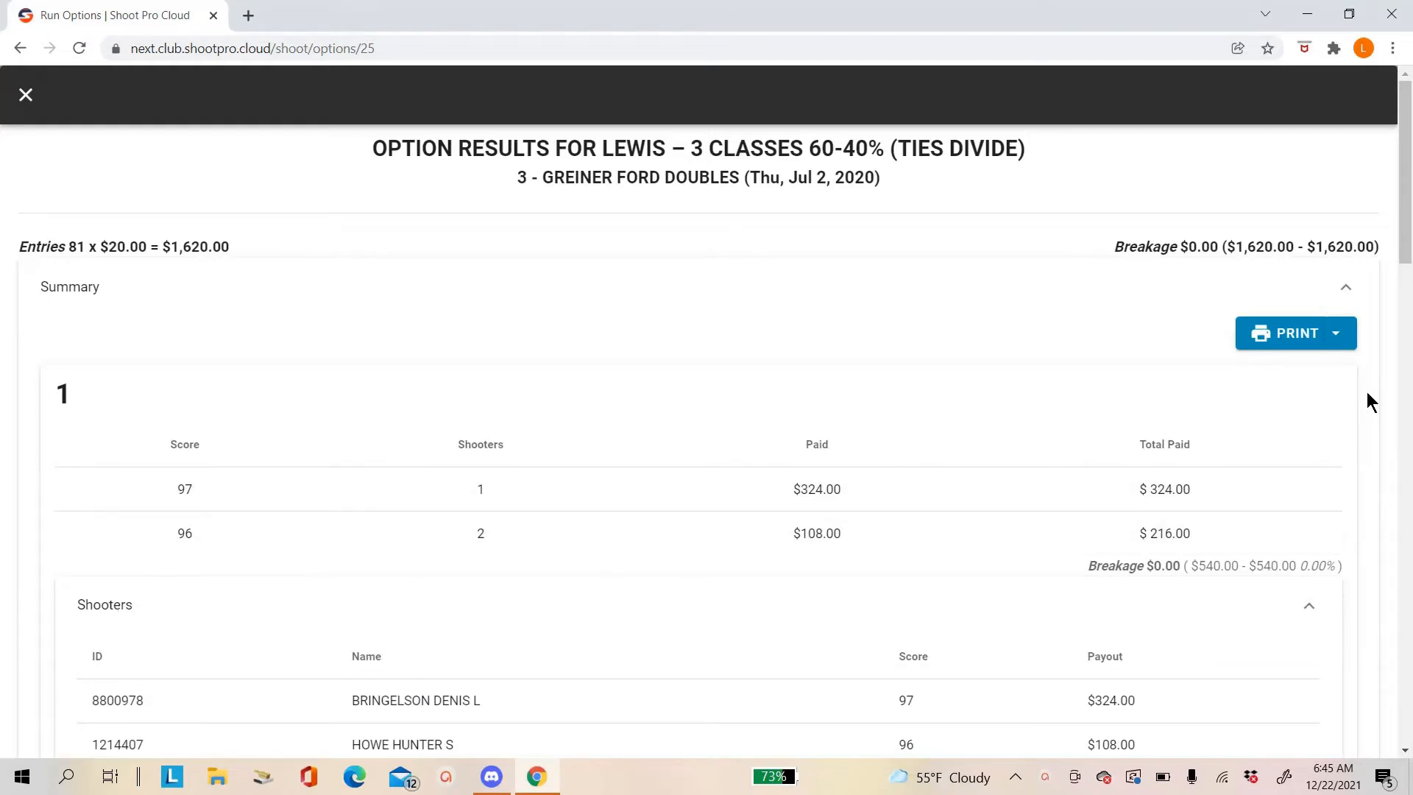
{"action": "left_click_drag", "start_coordinate": [1404, 236], "coordinate": [1404, 347]}
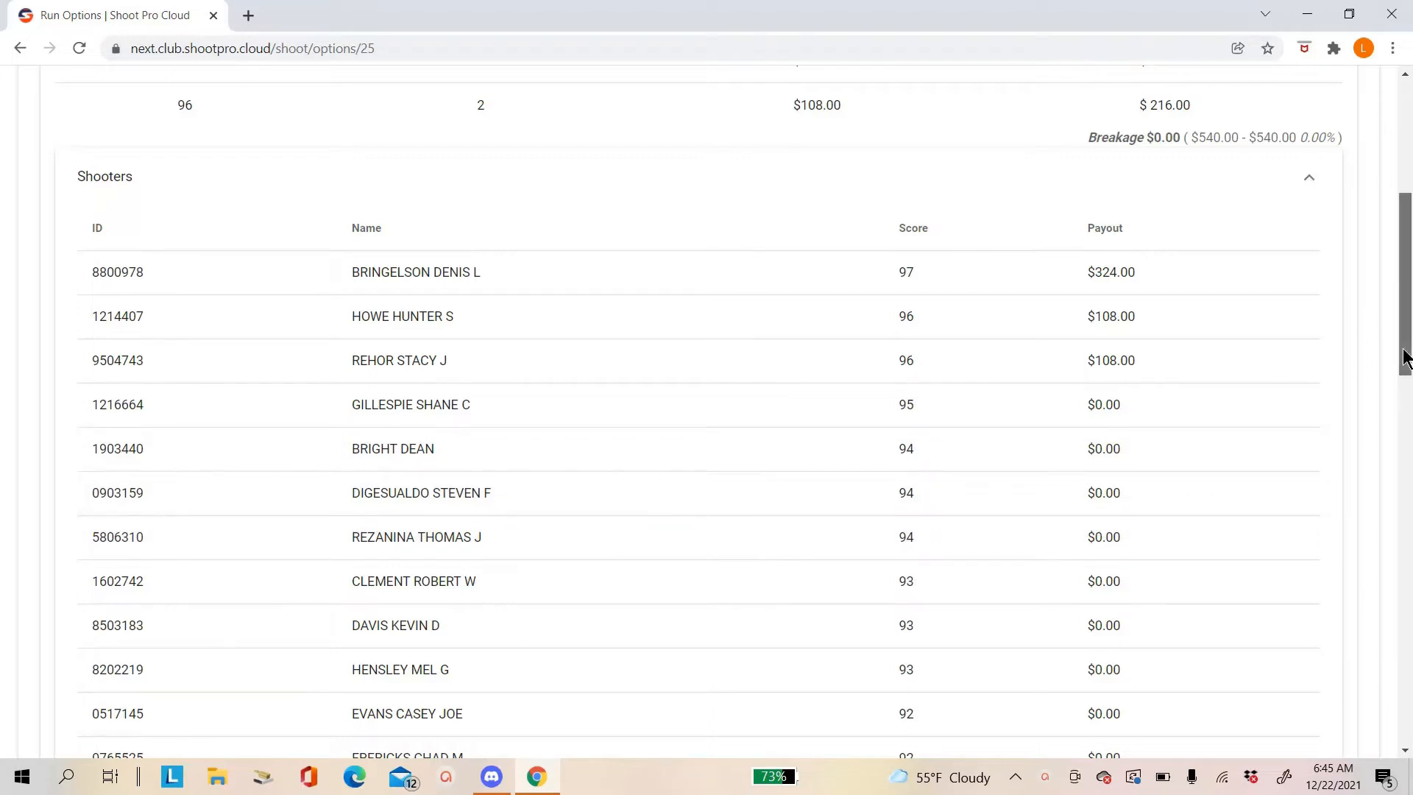
{"action": "left_click_drag", "start_coordinate": [1404, 358], "coordinate": [1393, 280]}
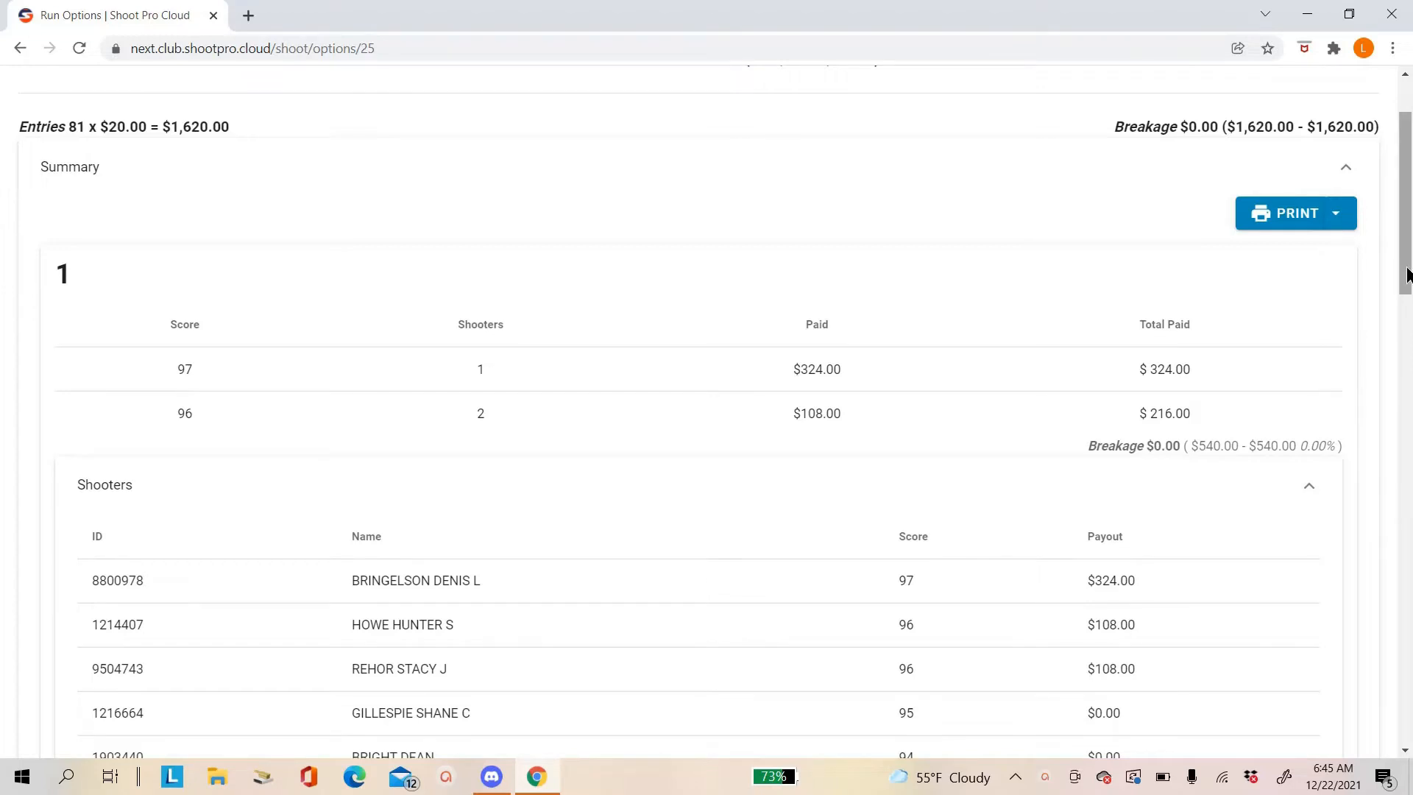
{"action": "left_click_drag", "start_coordinate": [1406, 273], "coordinate": [1403, 236]}
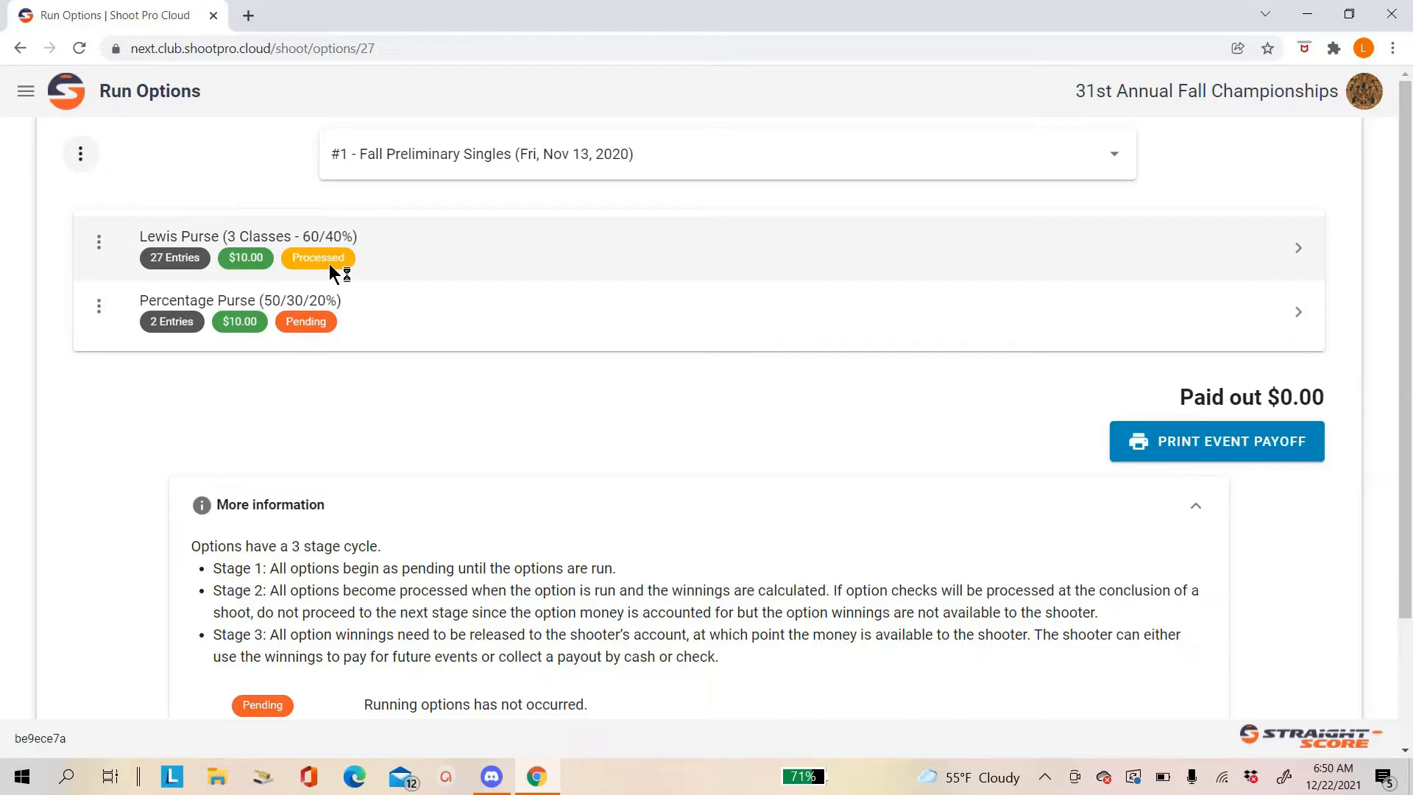
Step: Refund the Percentage Purse (50/30/20%) option for Fall Preliminary Singles, and check the refunded shooters
{"action": "scroll", "coordinate": [972, 385], "scroll_direction": "down", "scroll_amount": 2}
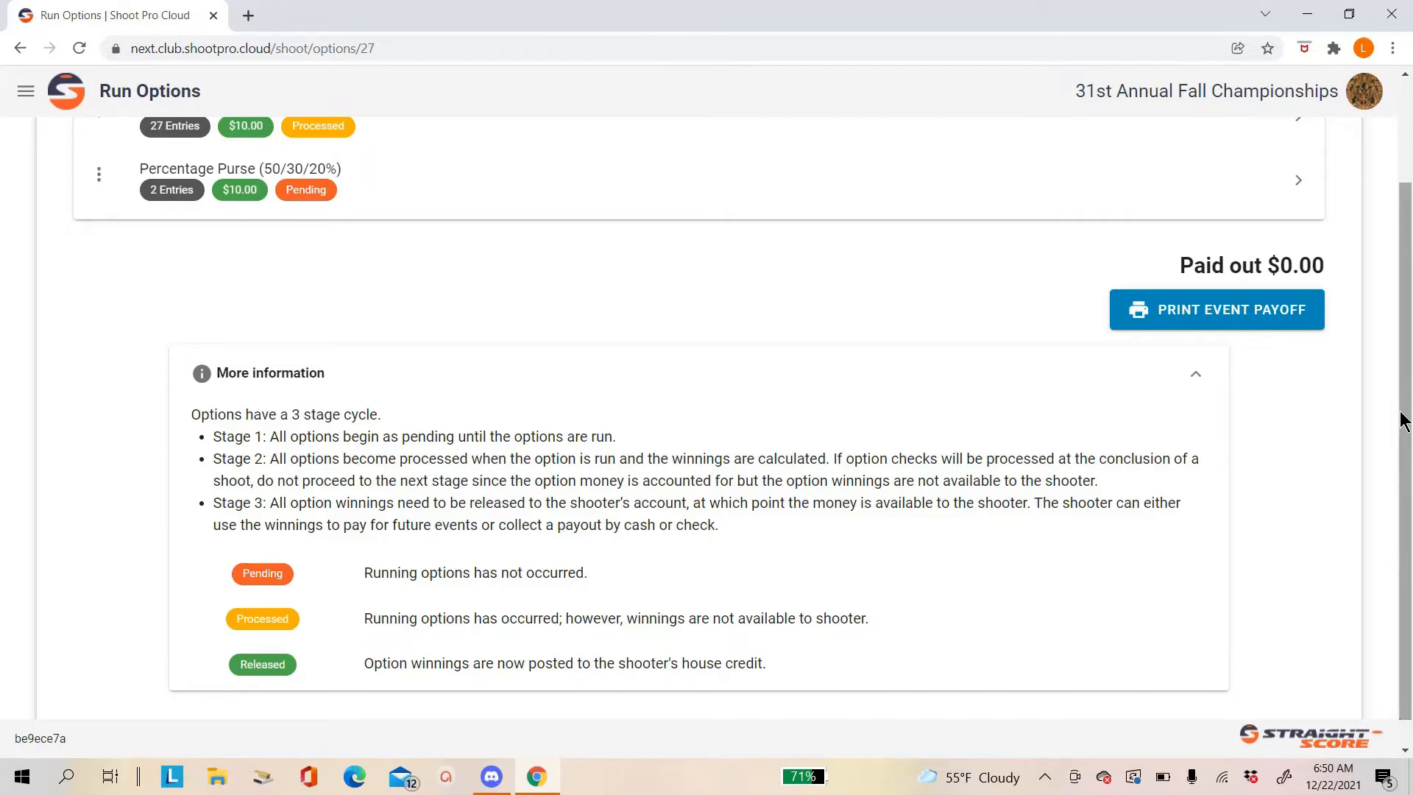
{"action": "left_click_drag", "start_coordinate": [1402, 419], "coordinate": [1391, 280]}
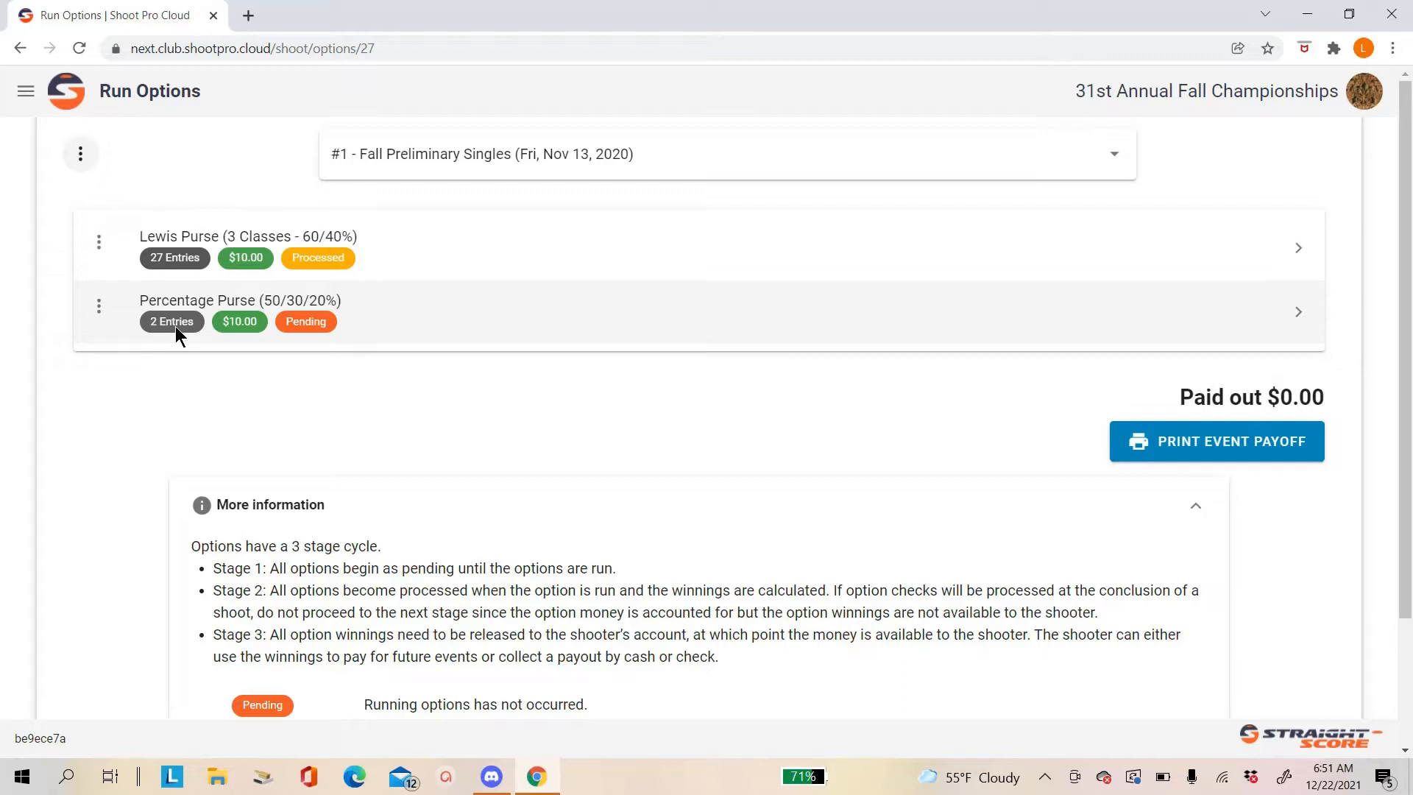
{"action": "left_click", "coordinate": [101, 313]}
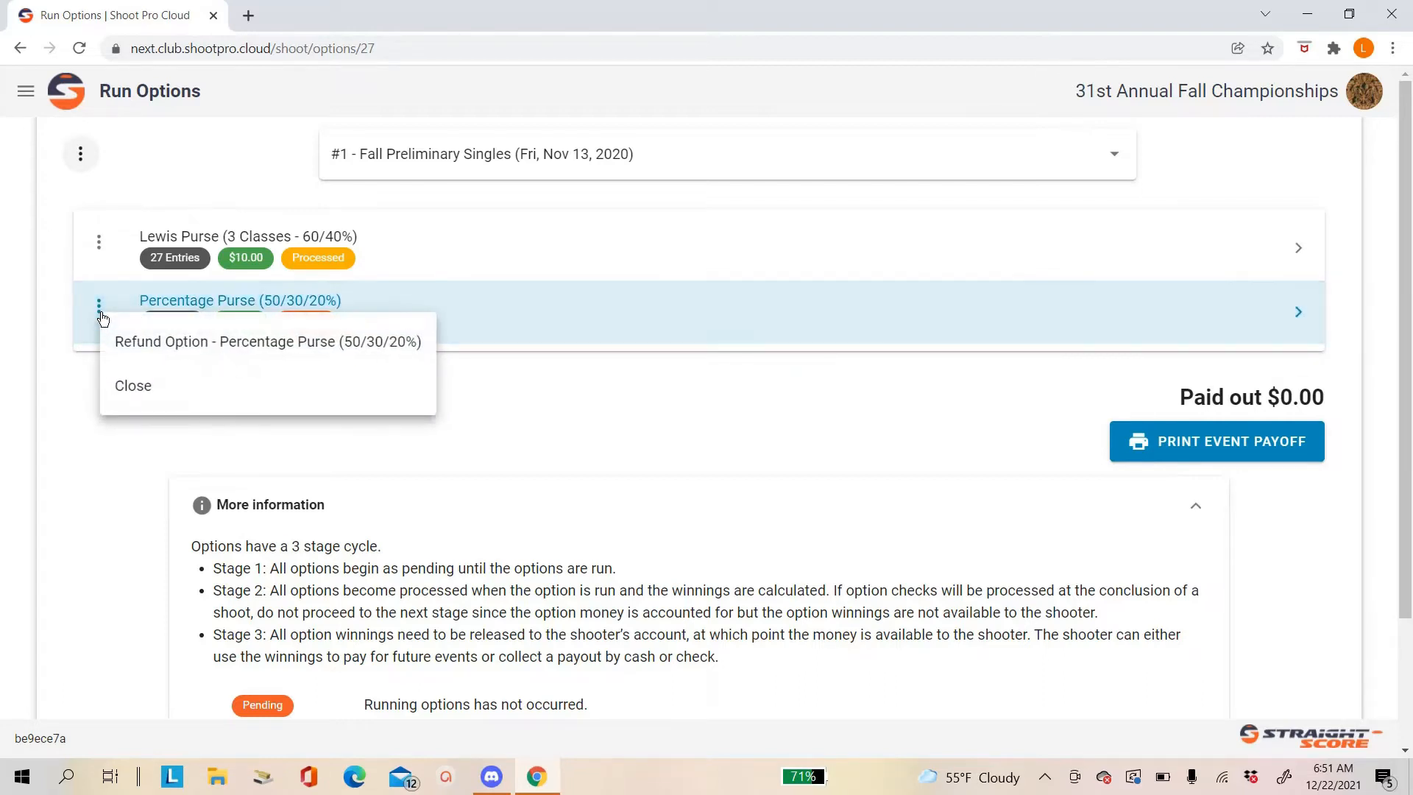
{"action": "left_click", "coordinate": [172, 343]}
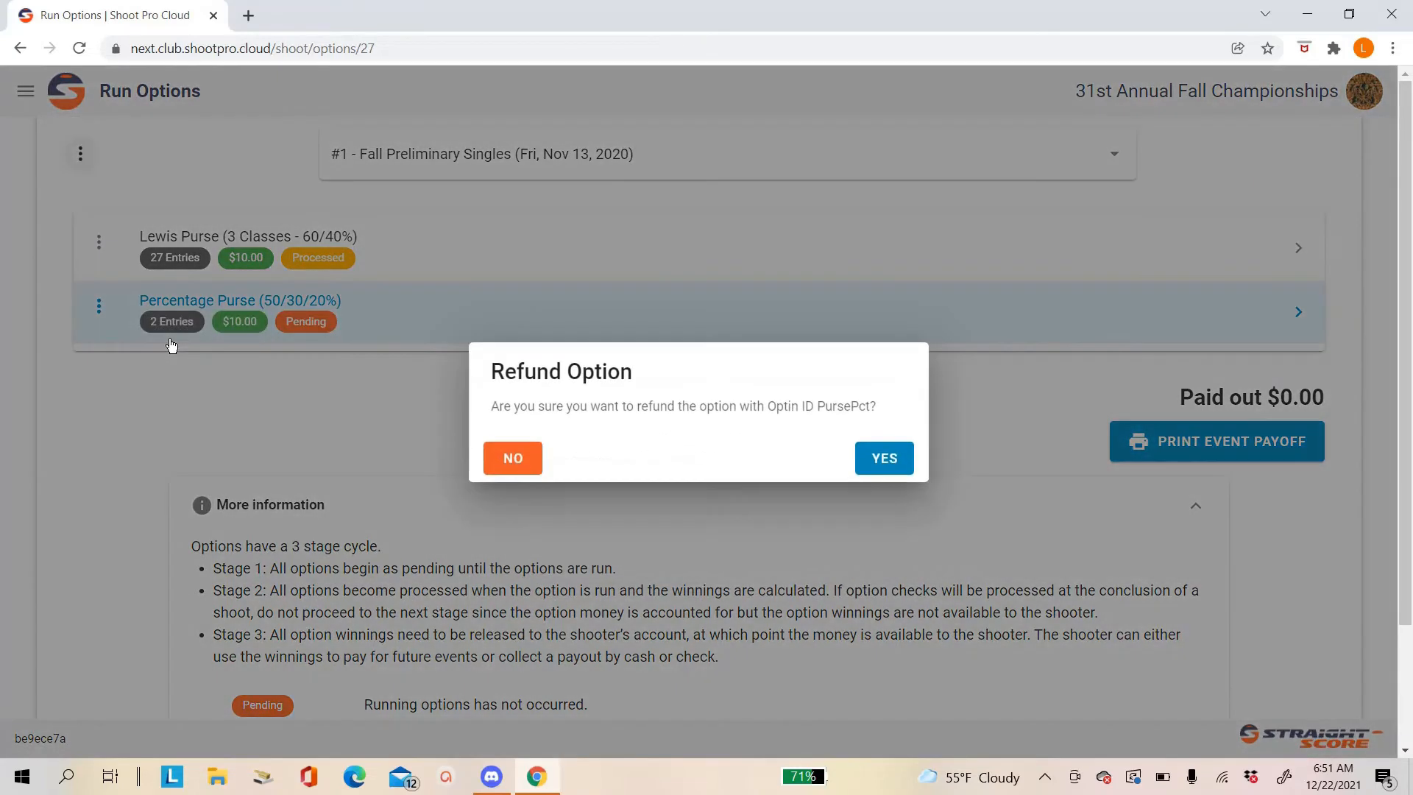
{"action": "left_click", "coordinate": [876, 467]}
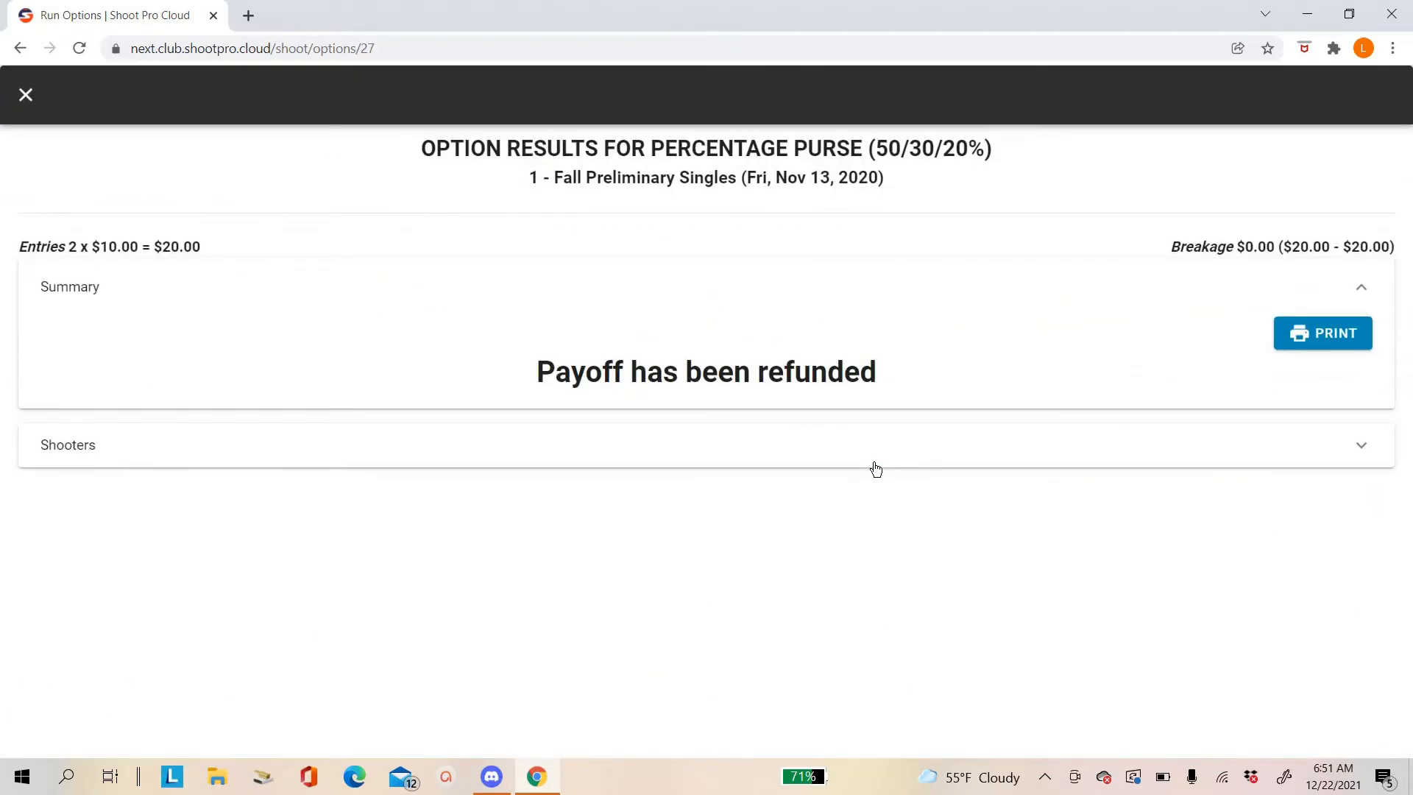
{"action": "left_click", "coordinate": [78, 451]}
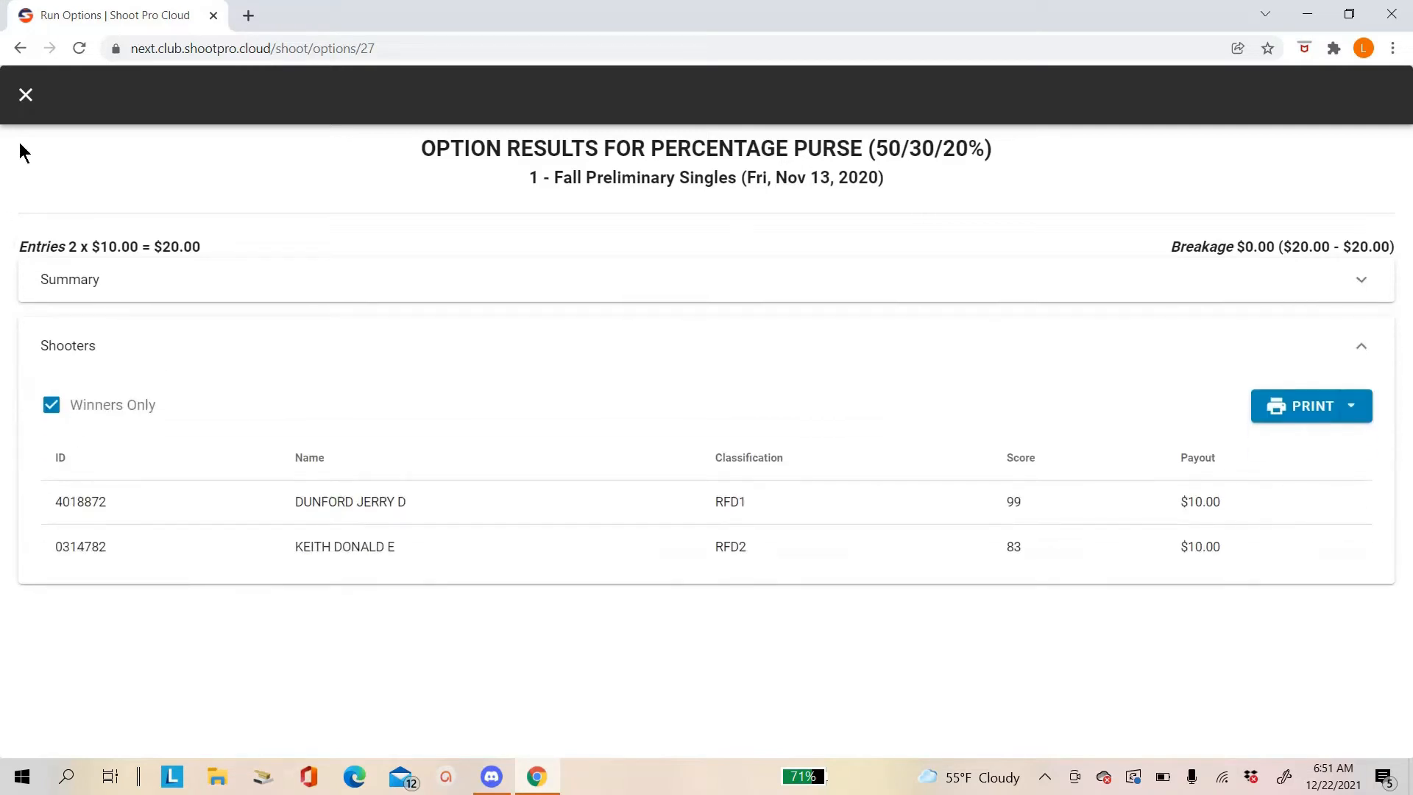
{"action": "left_click", "coordinate": [26, 94]}
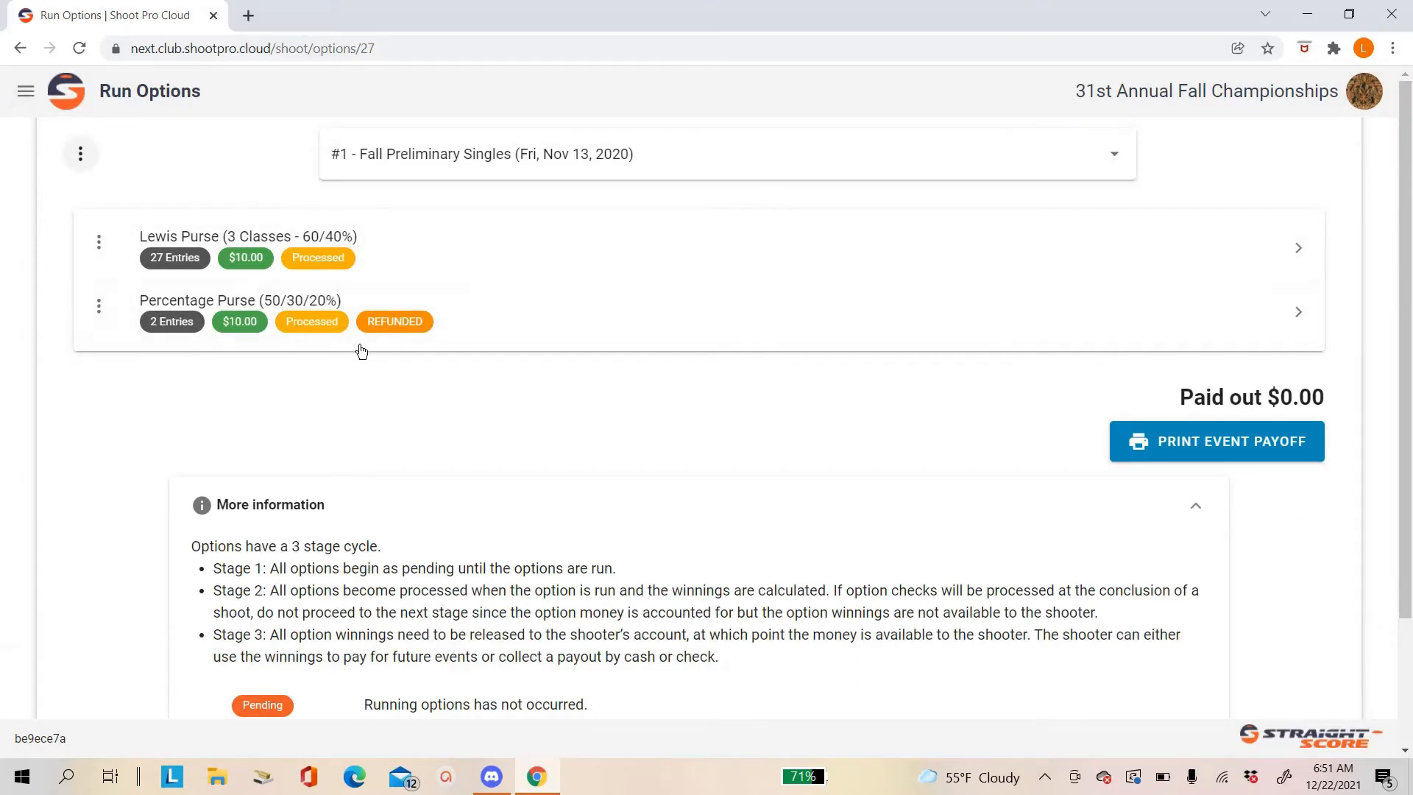
Step: Preview the event payoff report for Fall Preliminary Singles and read each shooter's payout
{"action": "left_click", "coordinate": [1227, 446]}
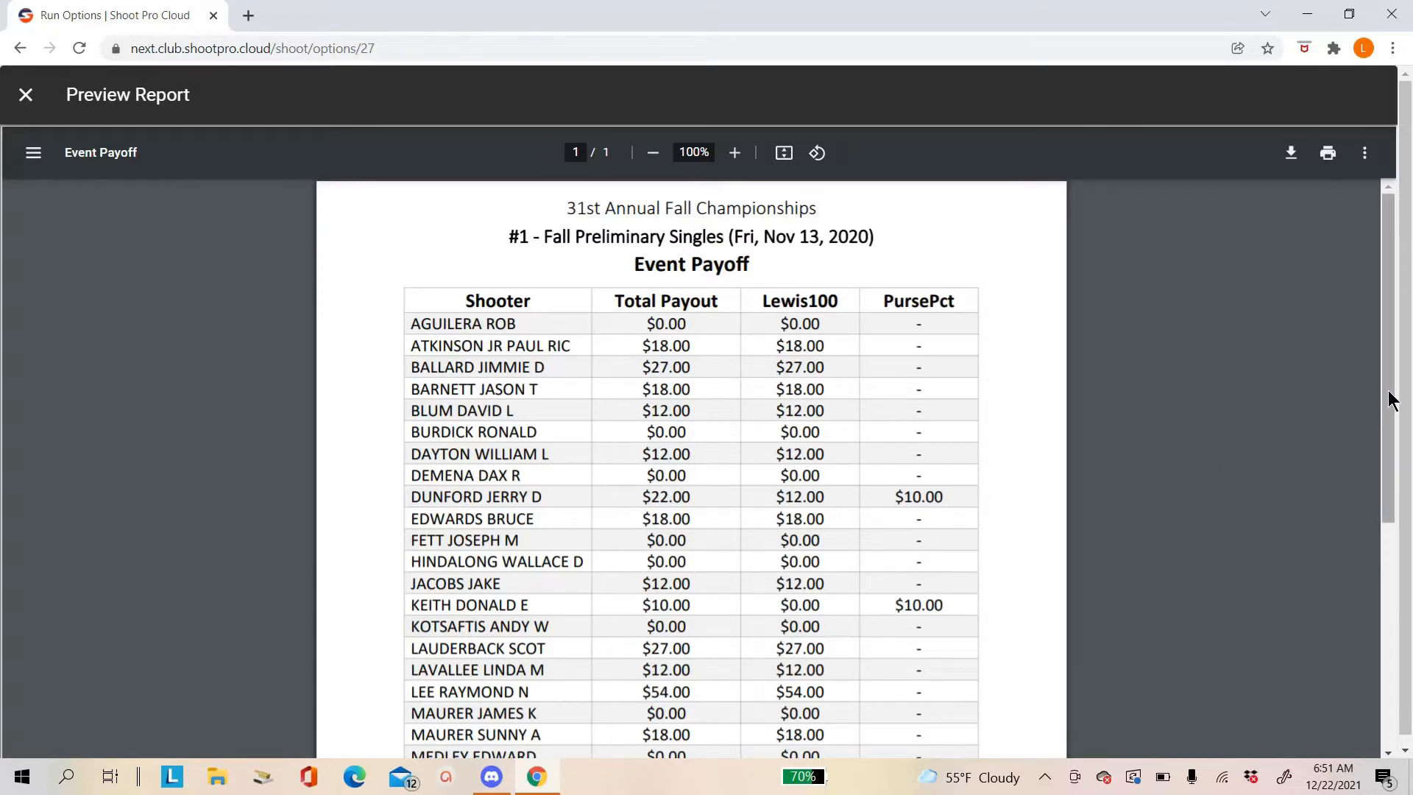
{"action": "left_click_drag", "start_coordinate": [1388, 397], "coordinate": [1406, 500]}
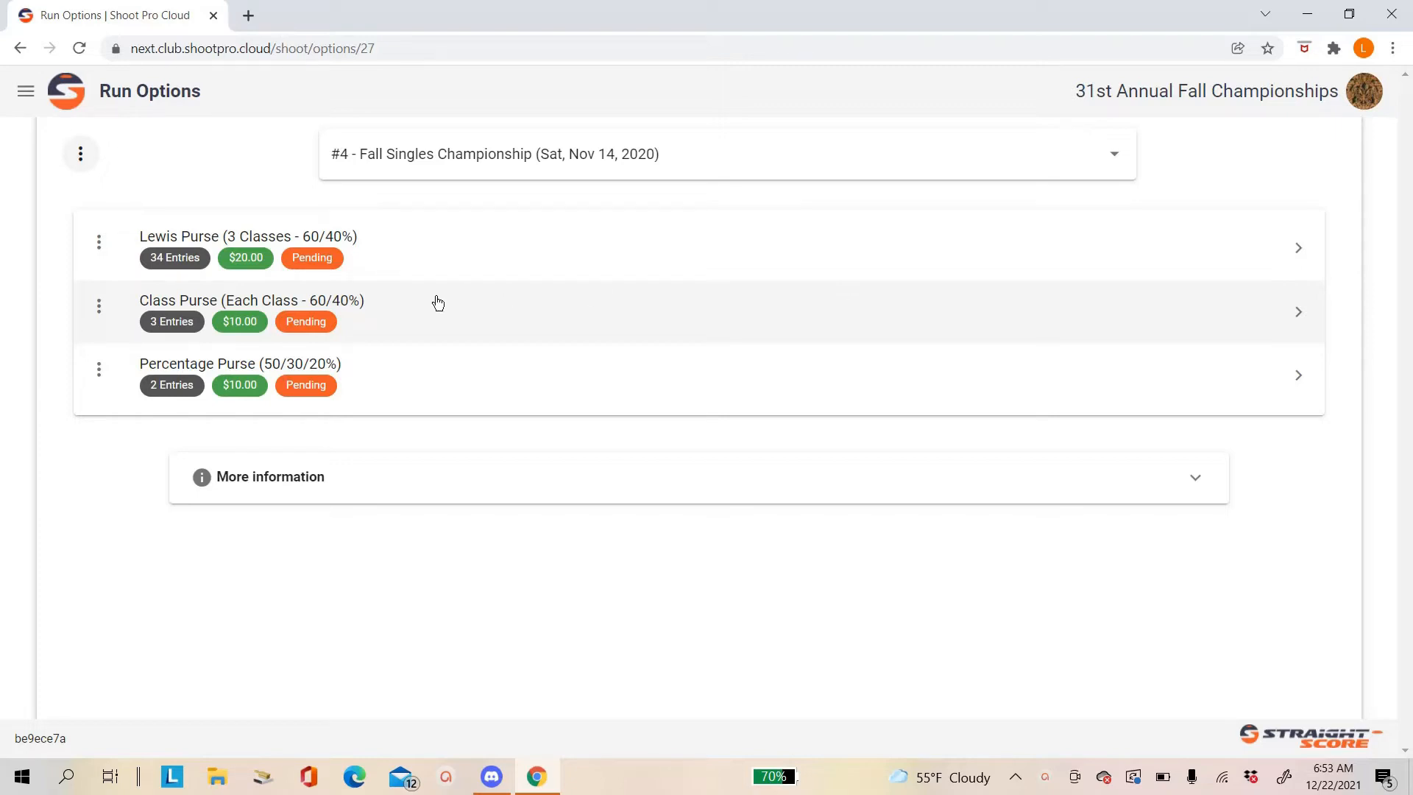
Step: Run the Lewis Purse (3 Classes - 60/40%) for Fall Singles Championship on the Total 200 scores and return to the options list
{"action": "left_click", "coordinate": [309, 270]}
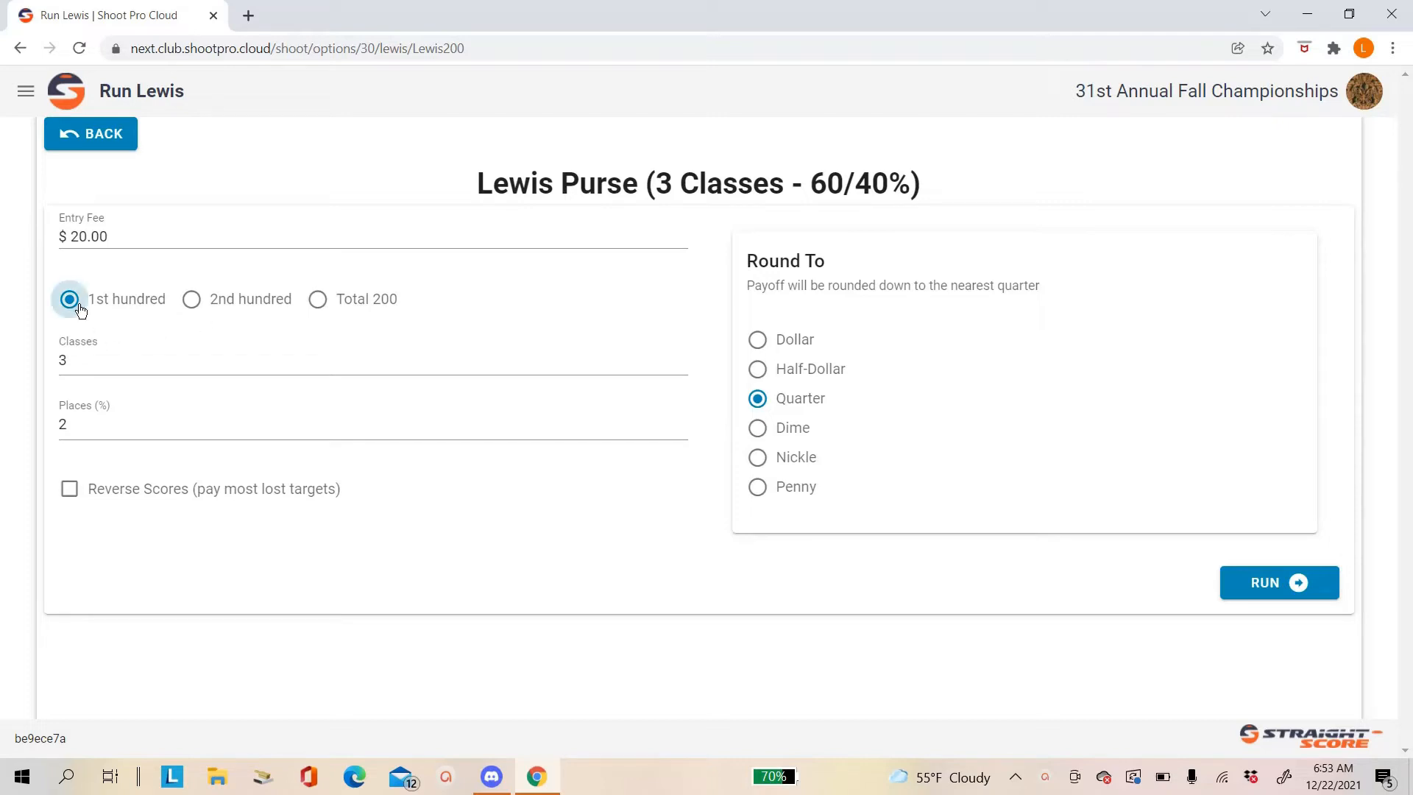
{"action": "left_click", "coordinate": [230, 307]}
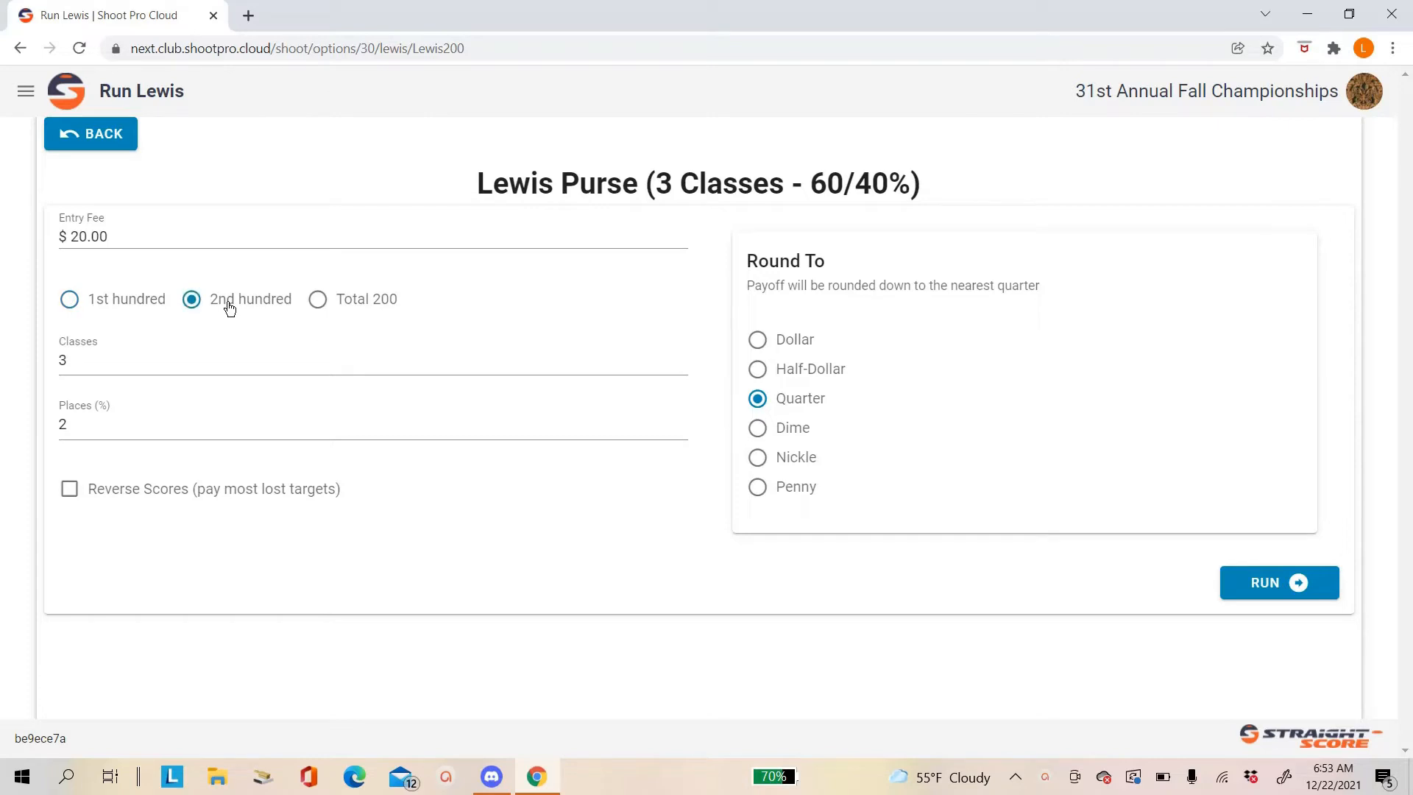
{"action": "left_click", "coordinate": [323, 309]}
{"action": "left_click", "coordinate": [1257, 585]}
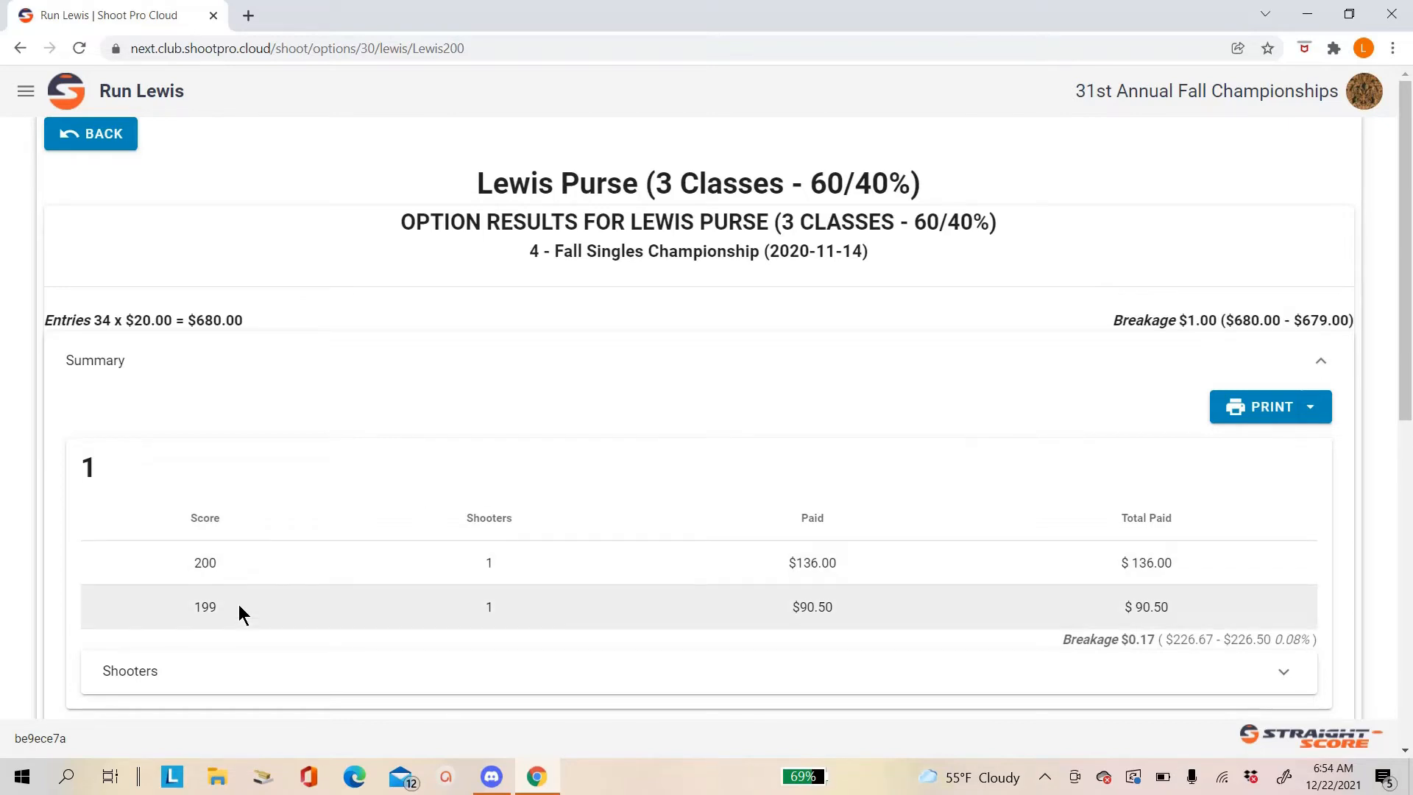
{"action": "left_click", "coordinate": [100, 140]}
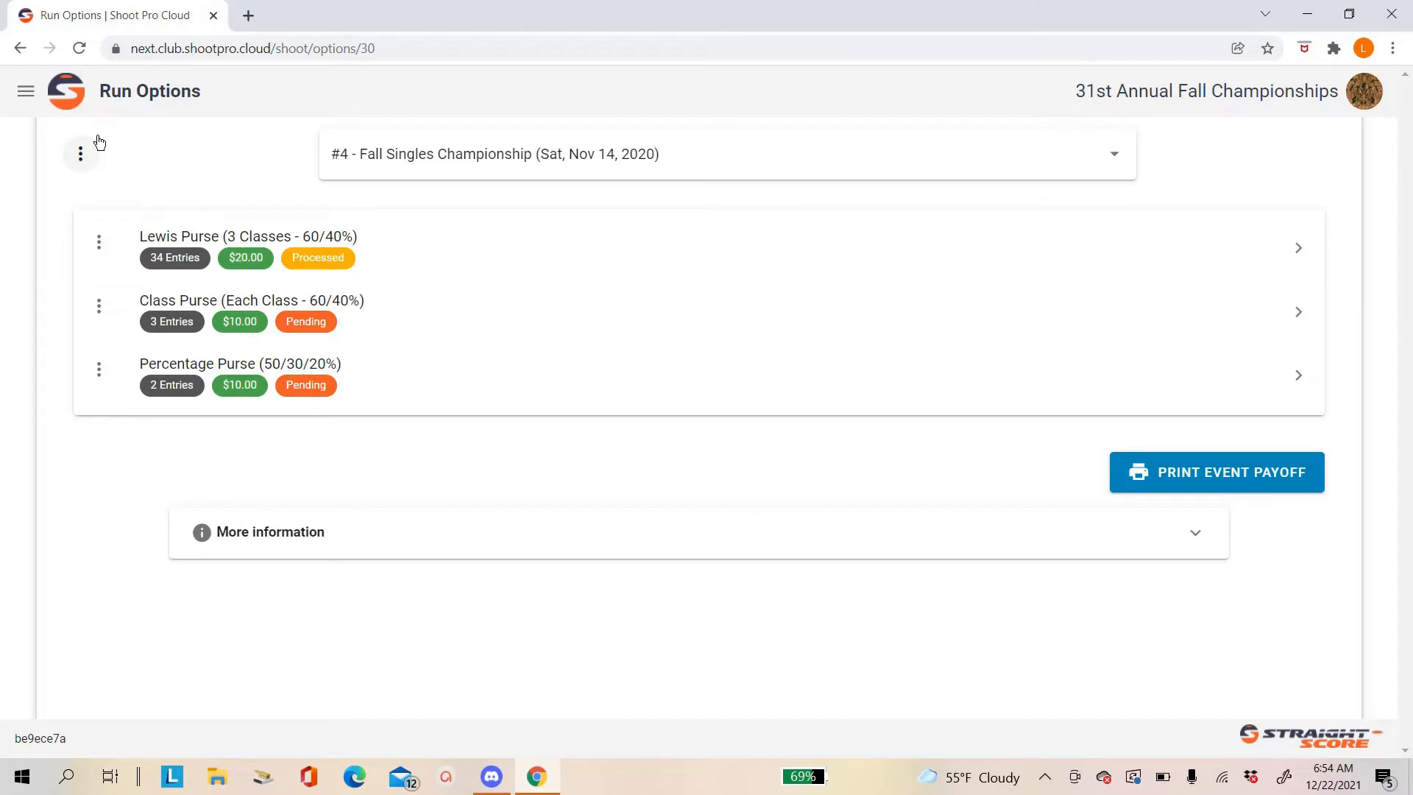
Step: View the payoff of the processed Lewis Purse for Fall Singles Championship, and roll the option back to pending
{"action": "key", "text": "F11"}
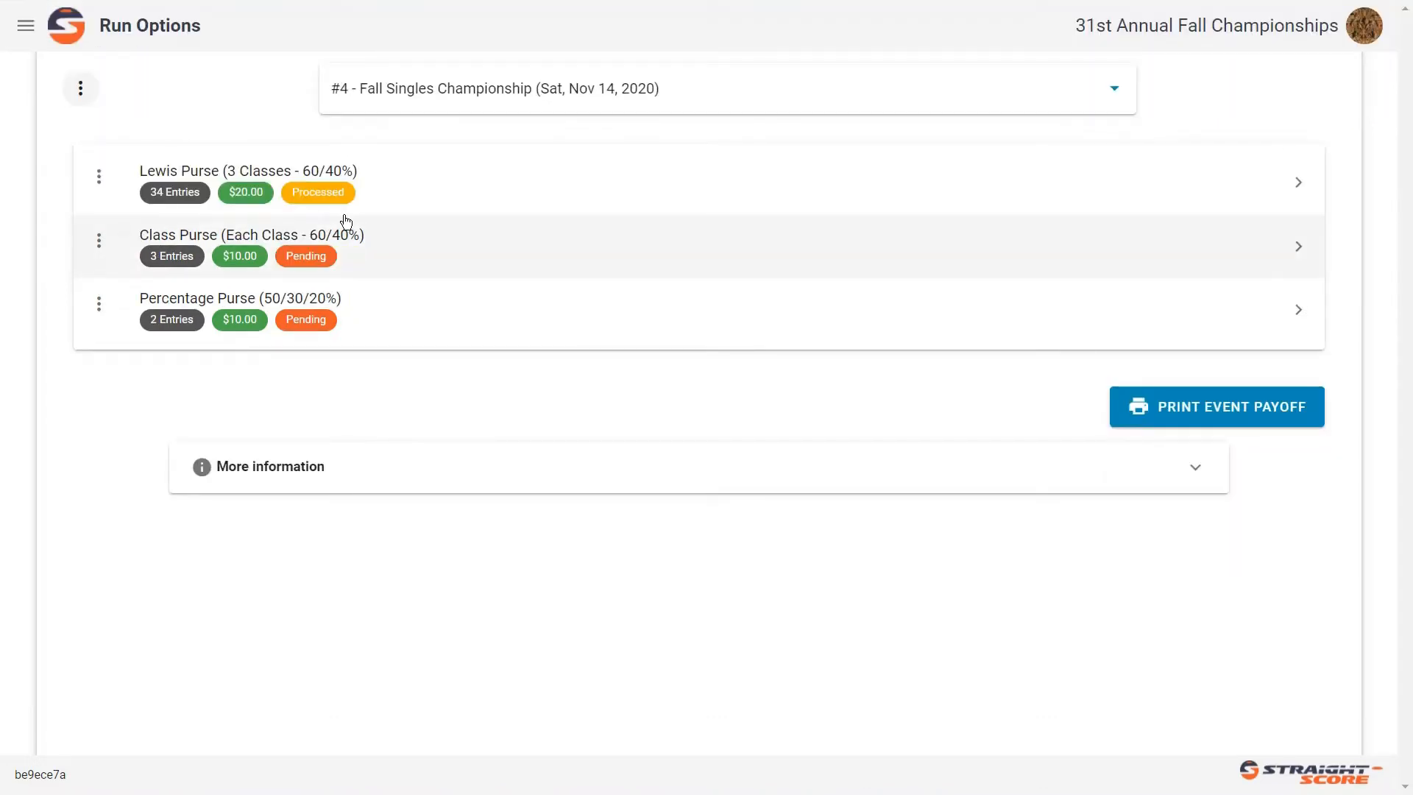
{"action": "left_click", "coordinate": [99, 177]}
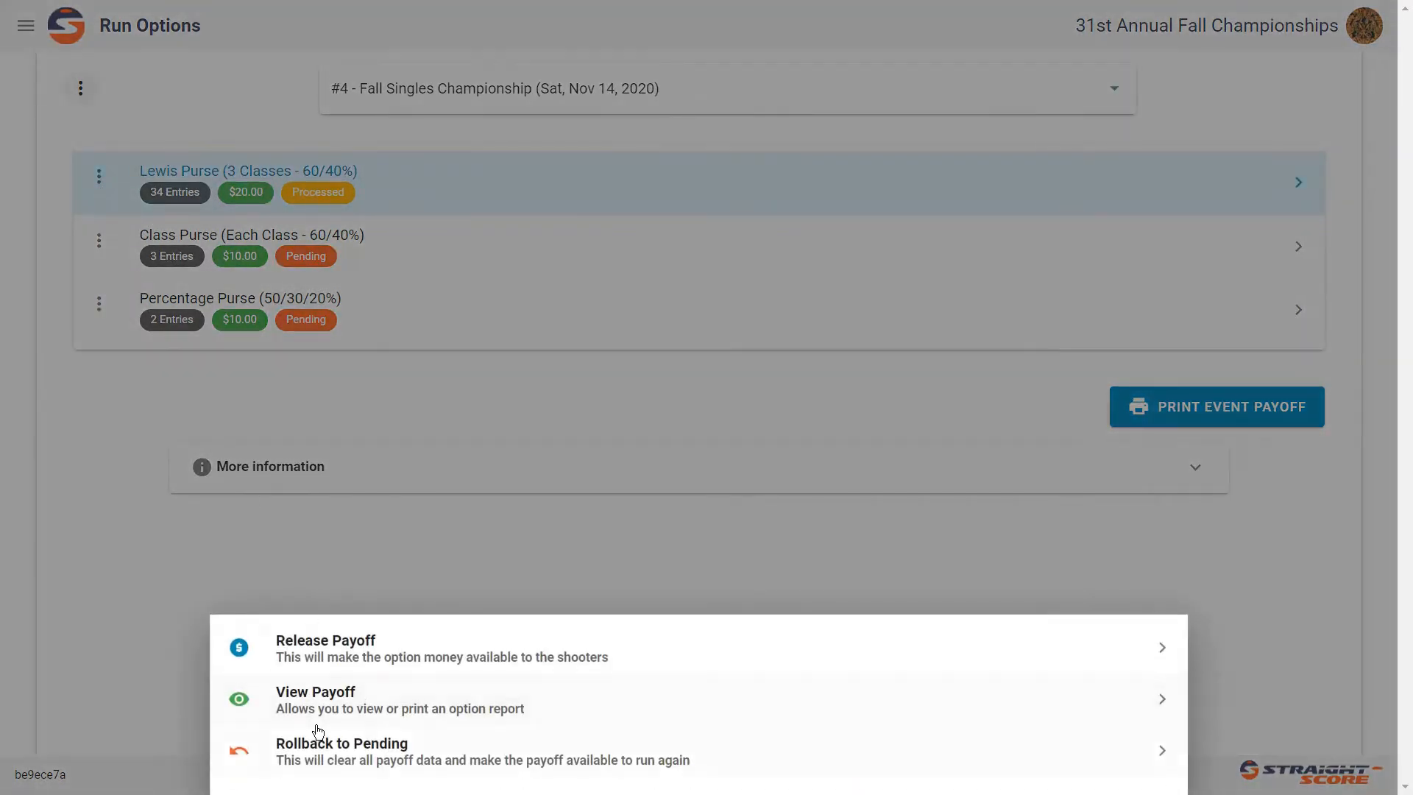
{"action": "left_click", "coordinate": [315, 699]}
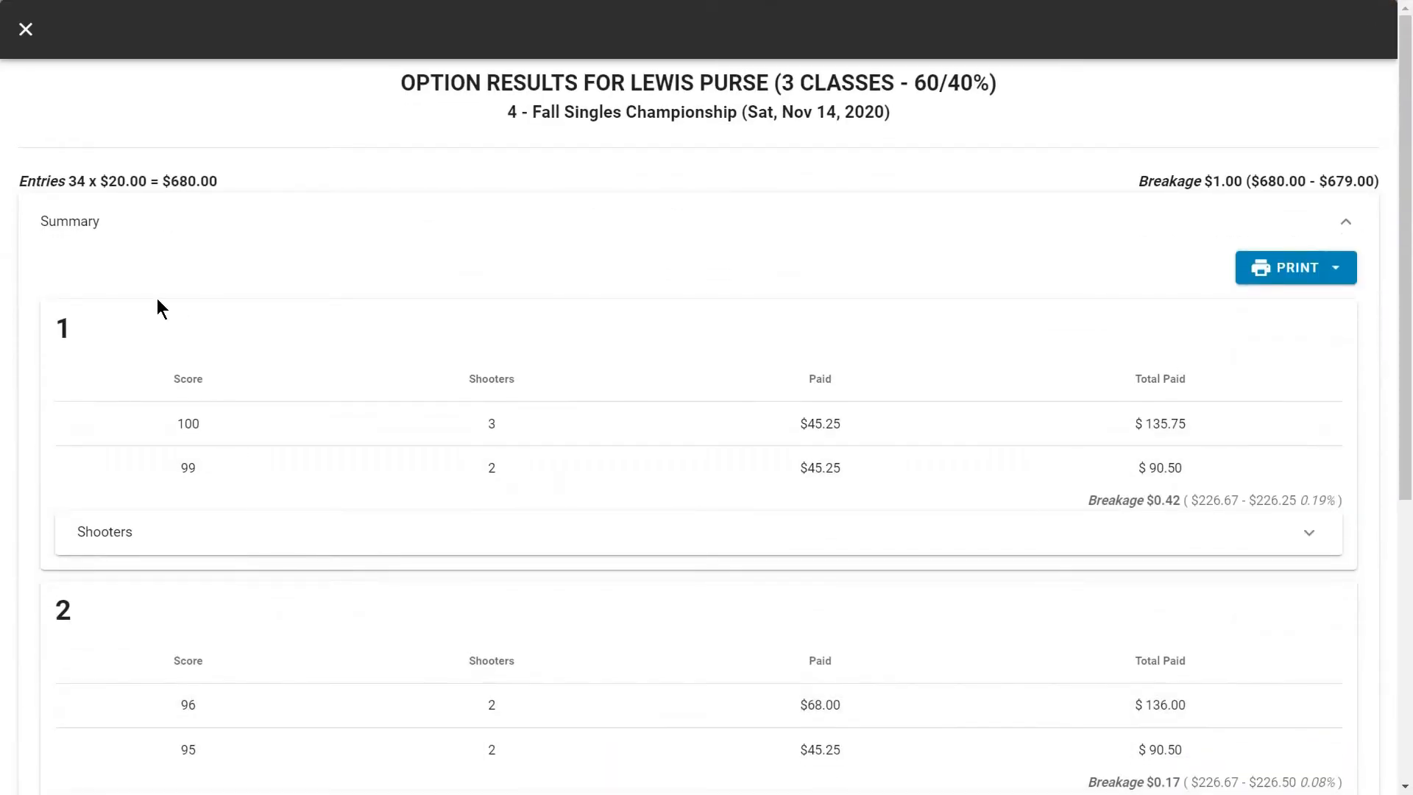
{"action": "left_click", "coordinate": [24, 30]}
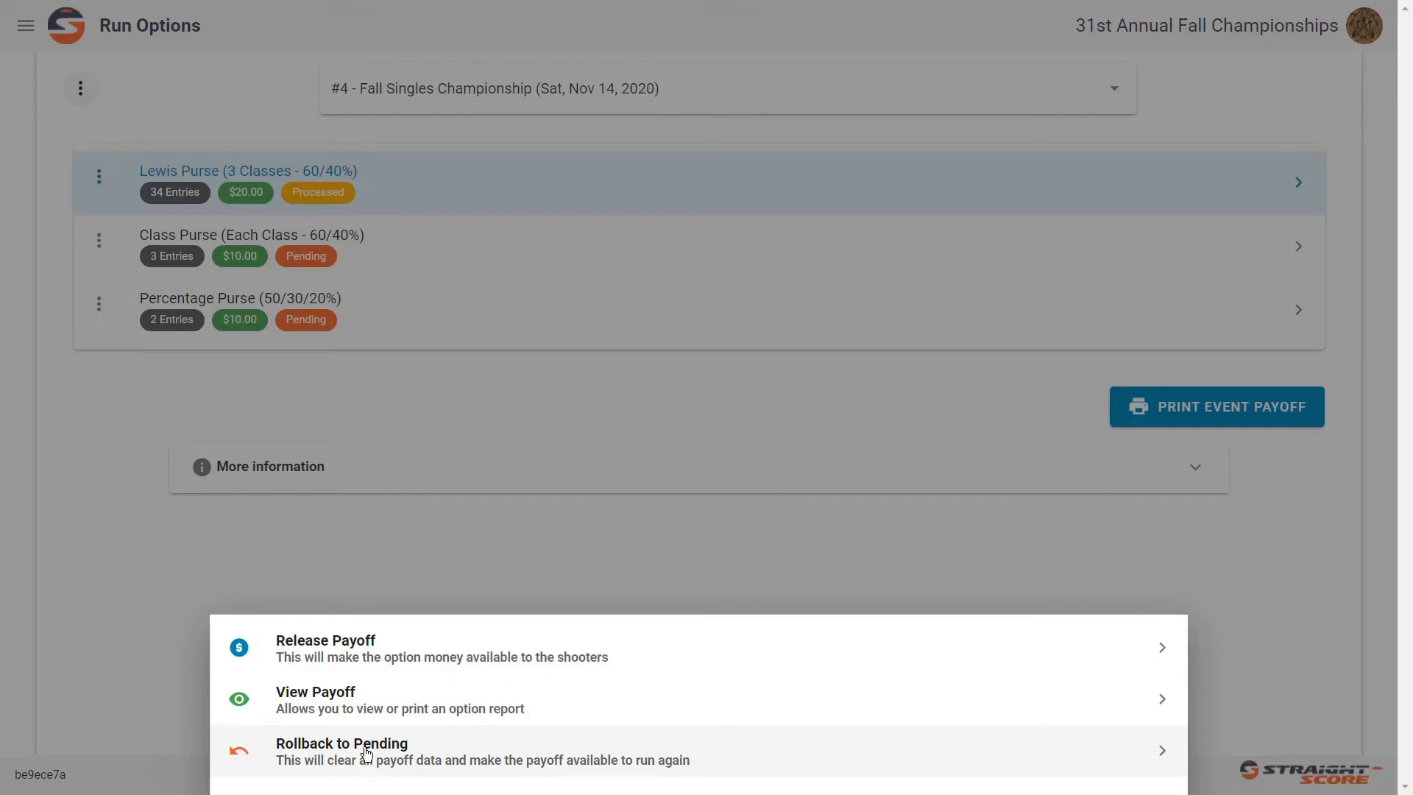
{"action": "left_click", "coordinate": [365, 752]}
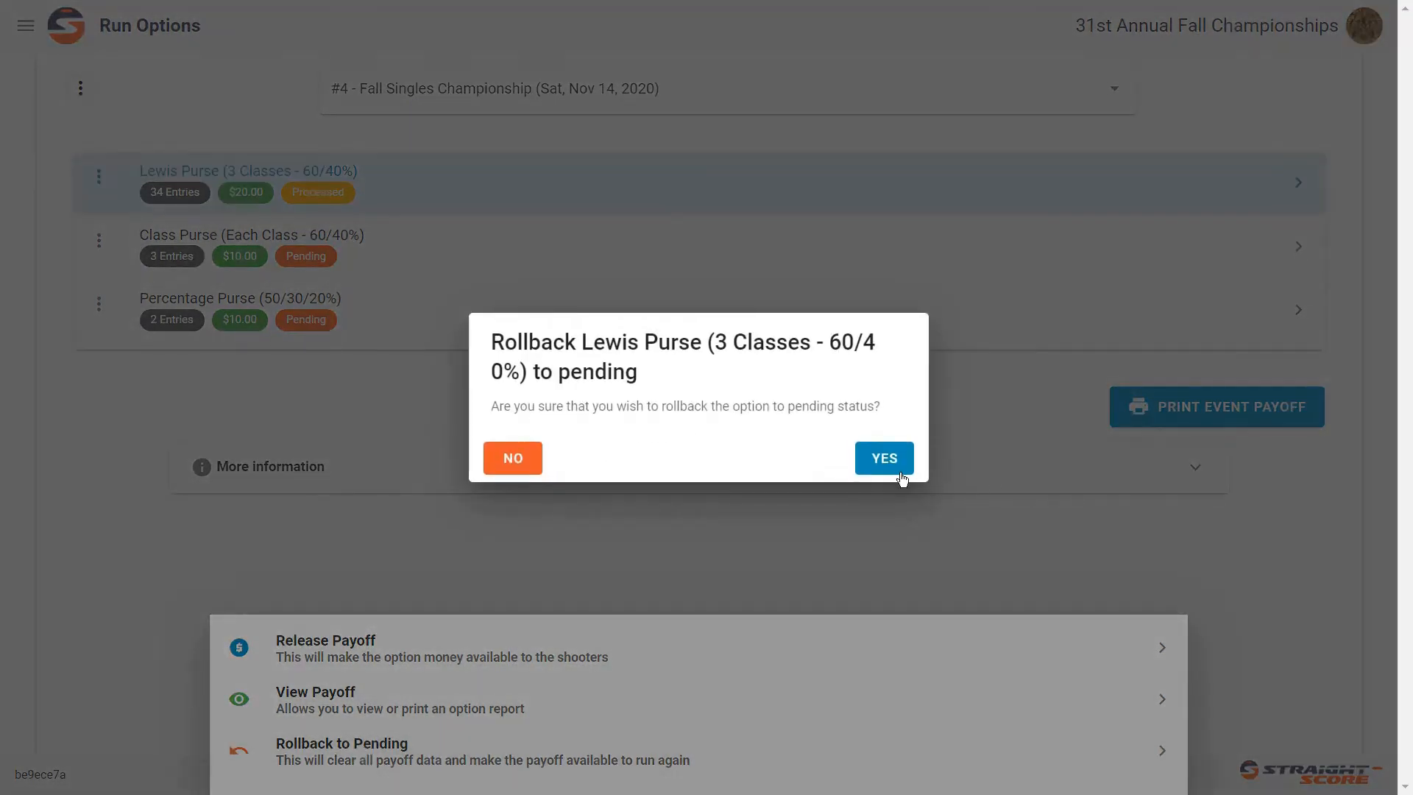
{"action": "left_click", "coordinate": [883, 460]}
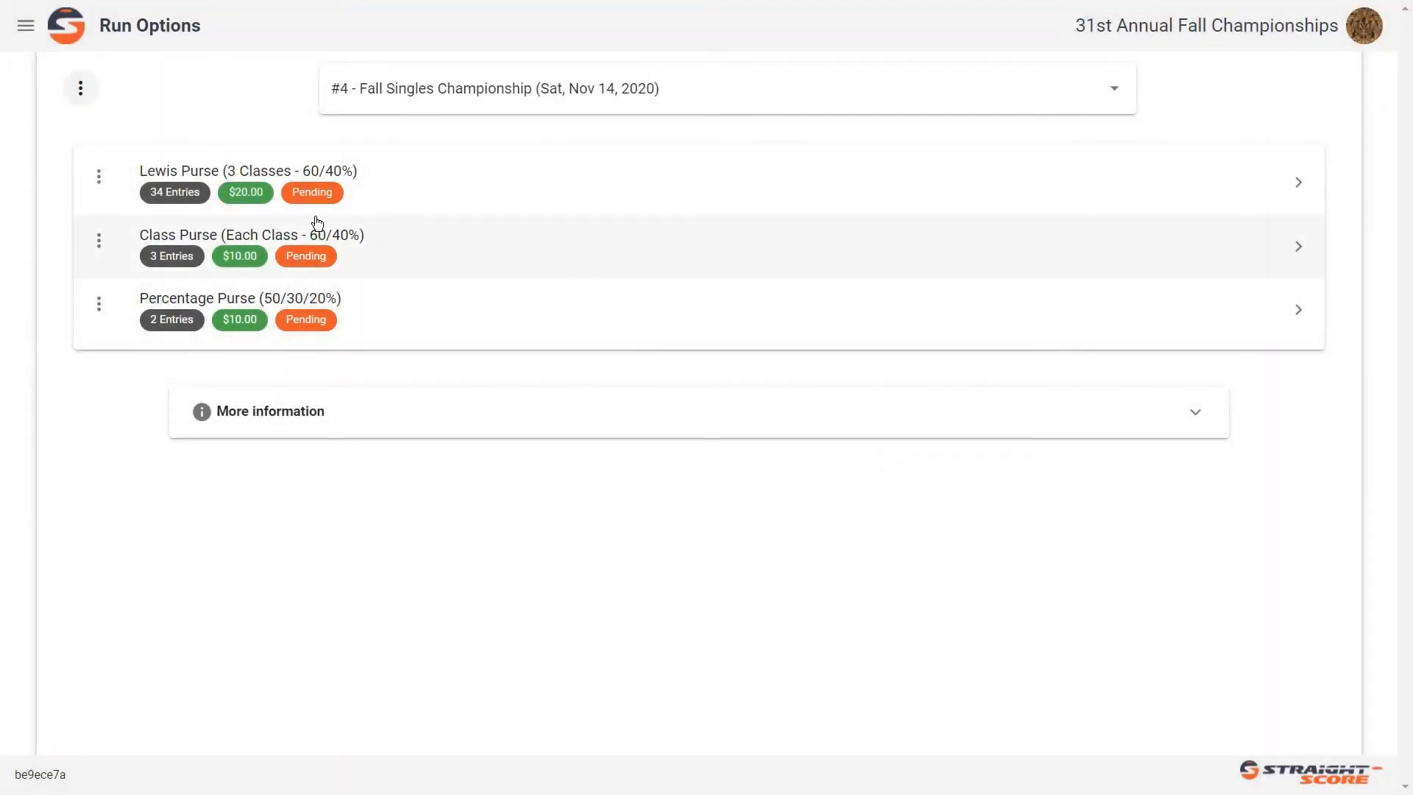
Step: Run the Lewis Purse (3 Classes - 60/40%) for Fall Singles Championship on the 2nd hundred scores and return to the options list
{"action": "left_click", "coordinate": [304, 192]}
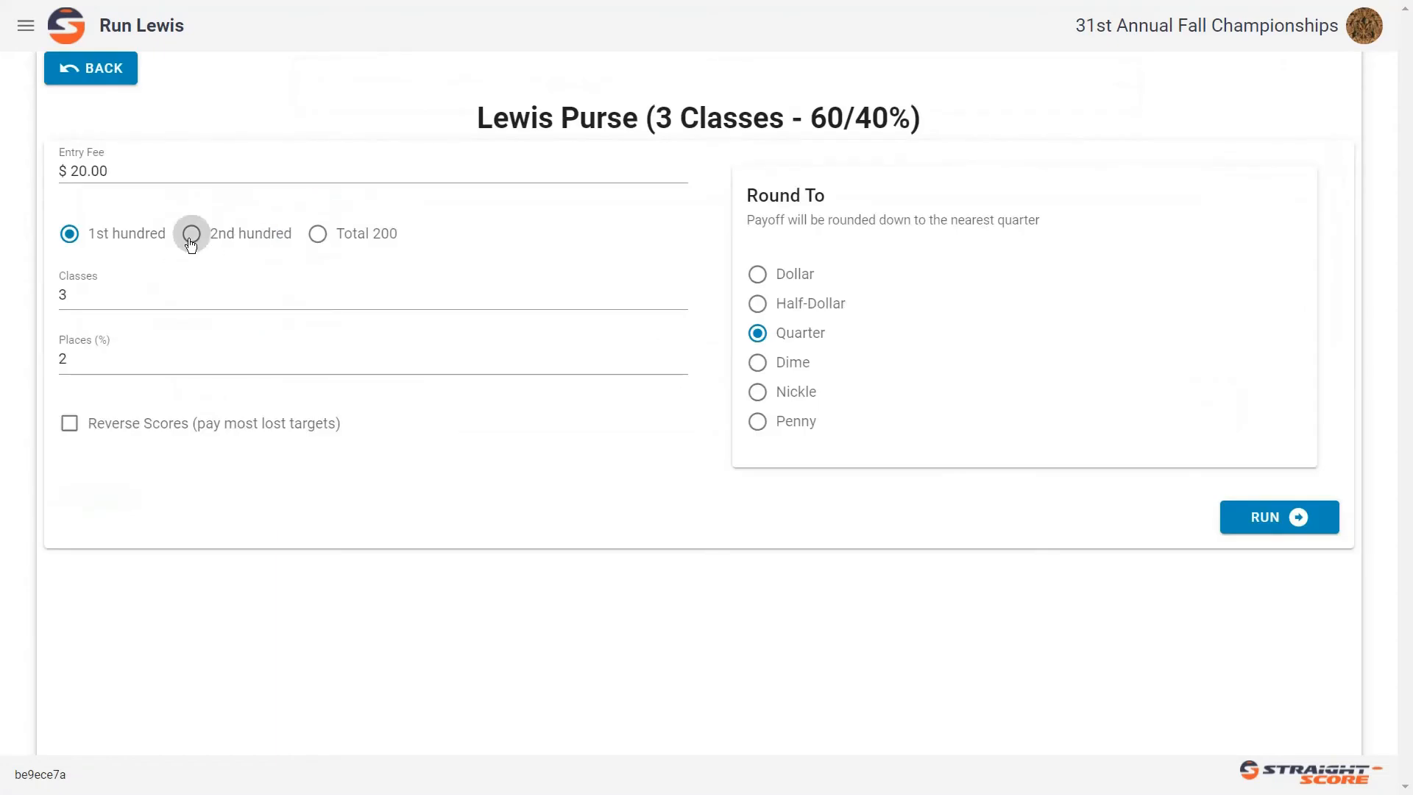
{"action": "left_click", "coordinate": [191, 236]}
{"action": "left_click", "coordinate": [1246, 524]}
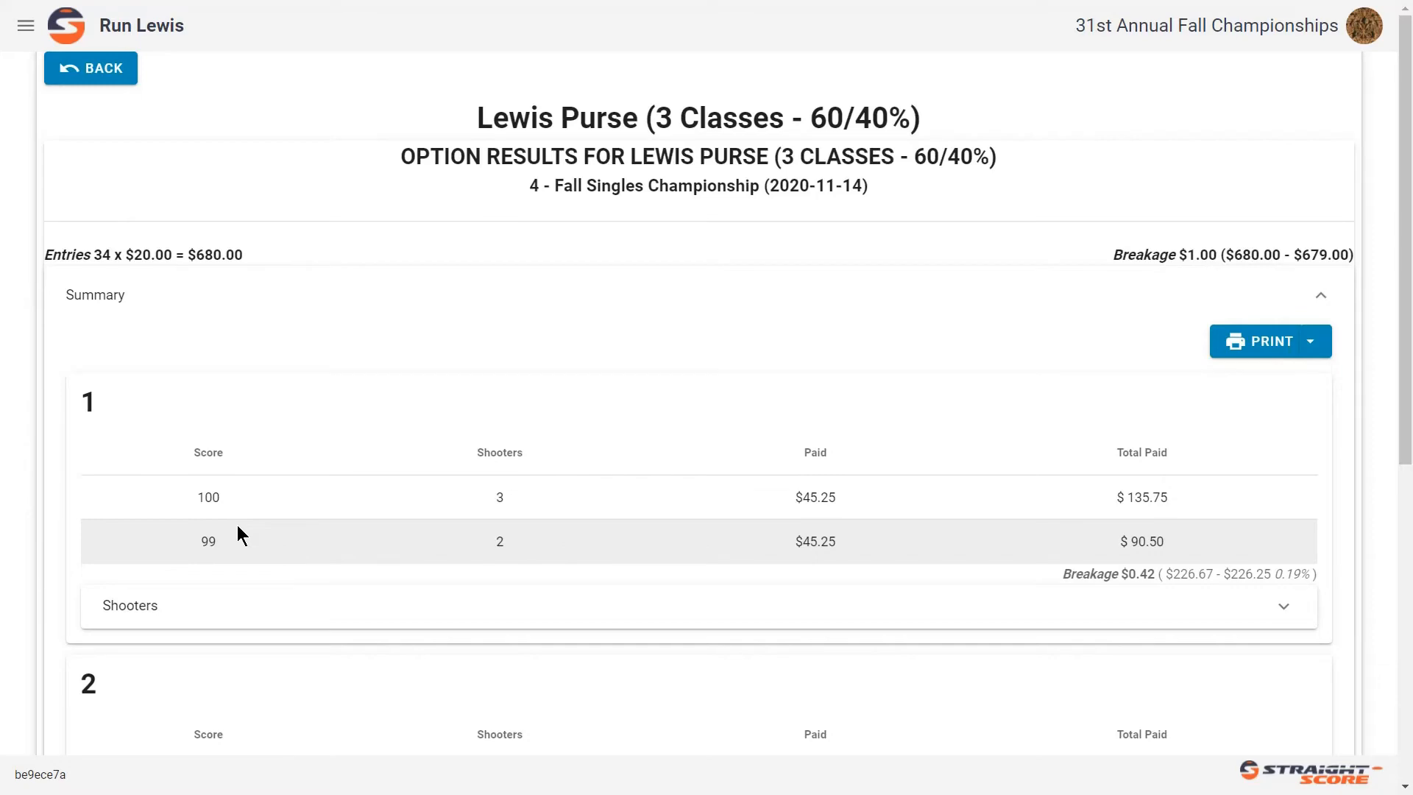
{"action": "left_click", "coordinate": [88, 72]}
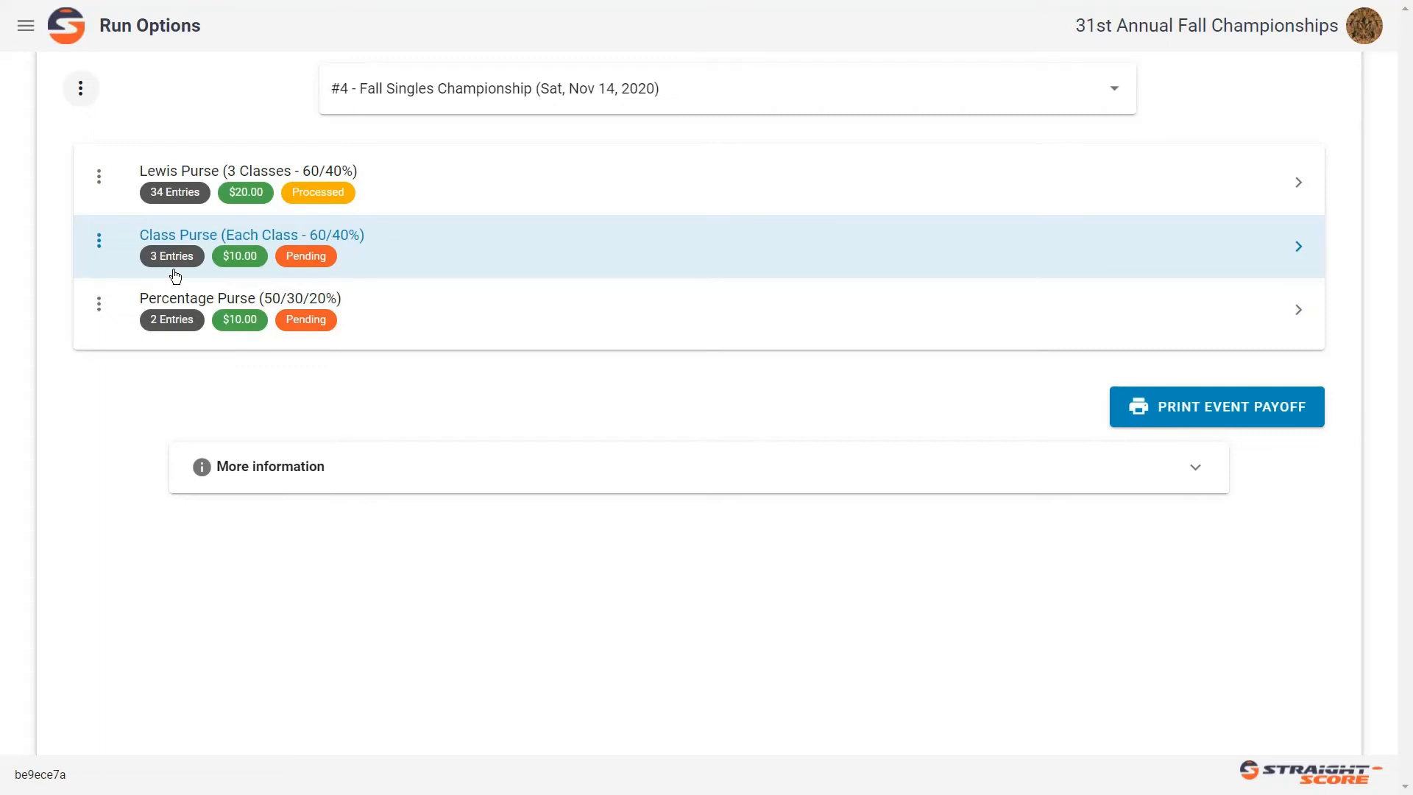
Step: Refund the Class Purse (Each Class - 60/40%) option for Fall Singles Championship, and check the refunded shooters
{"action": "left_click", "coordinate": [99, 243]}
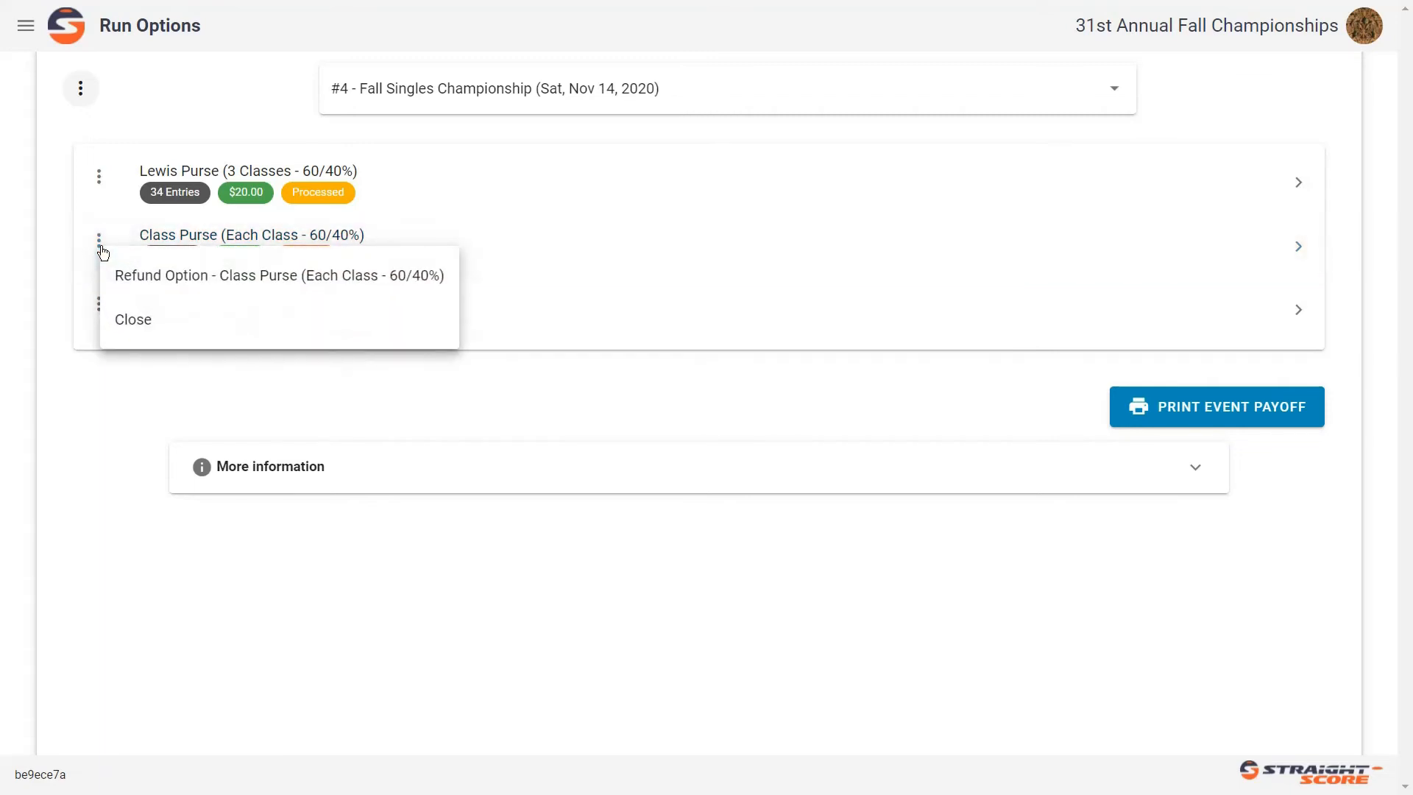
{"action": "left_click", "coordinate": [161, 283]}
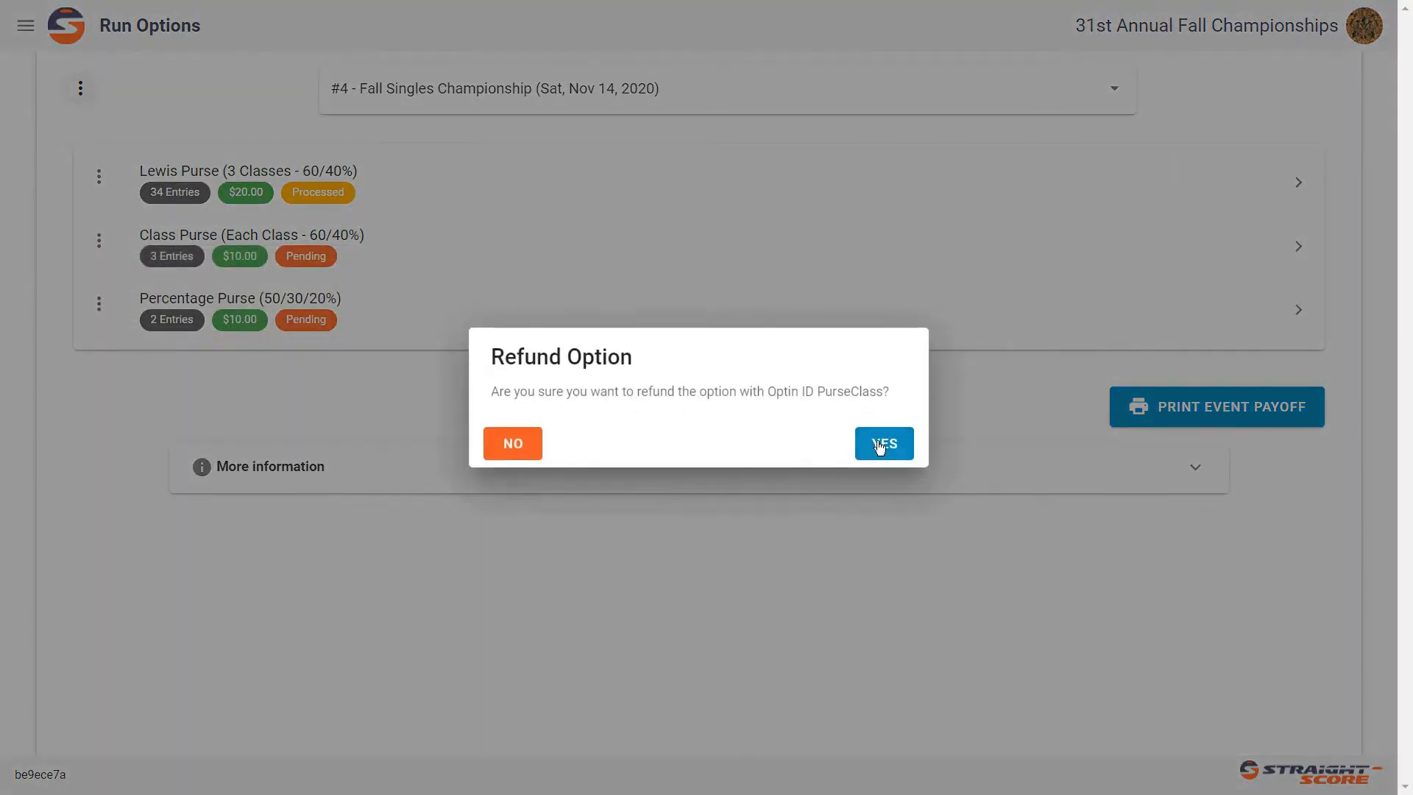
{"action": "left_click", "coordinate": [880, 445]}
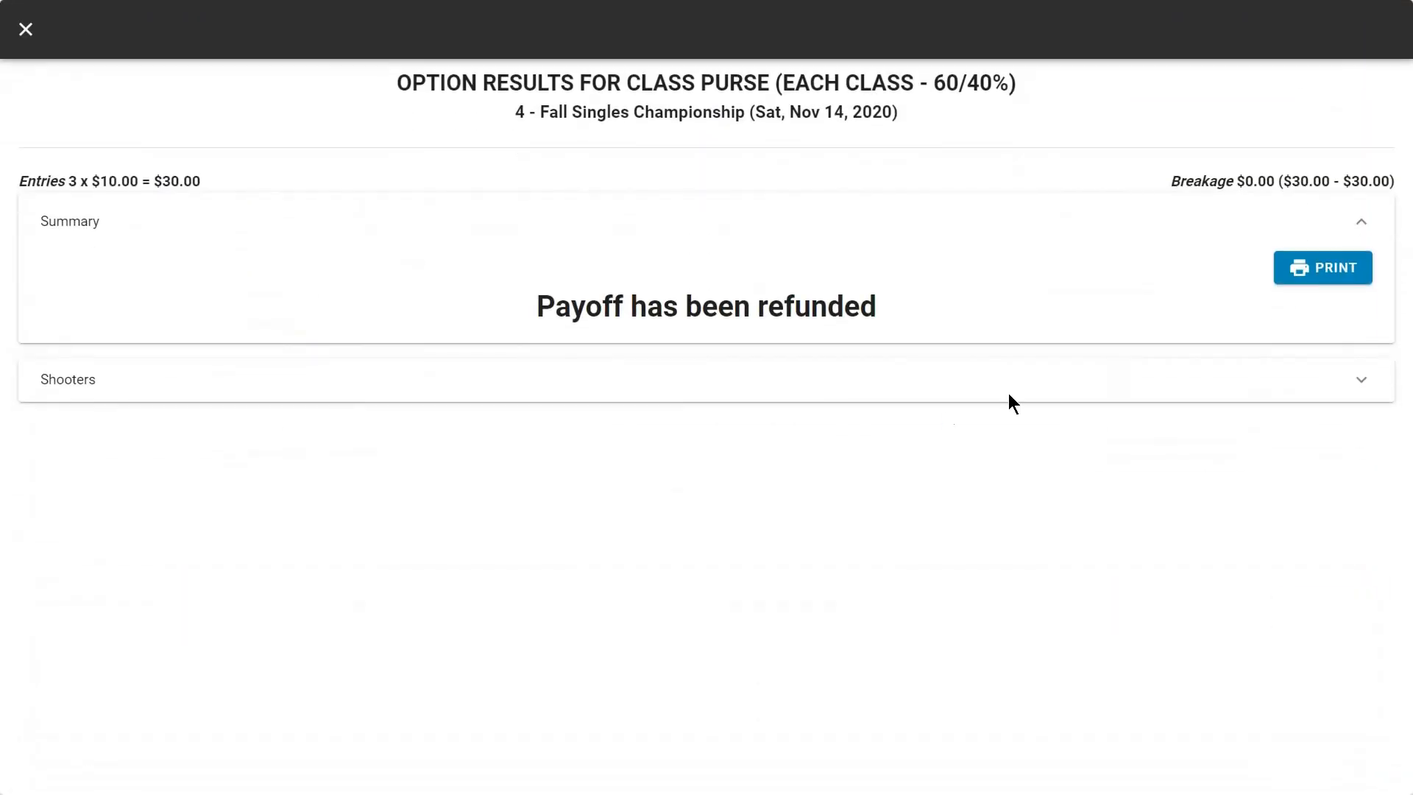
{"action": "left_click", "coordinate": [1358, 381]}
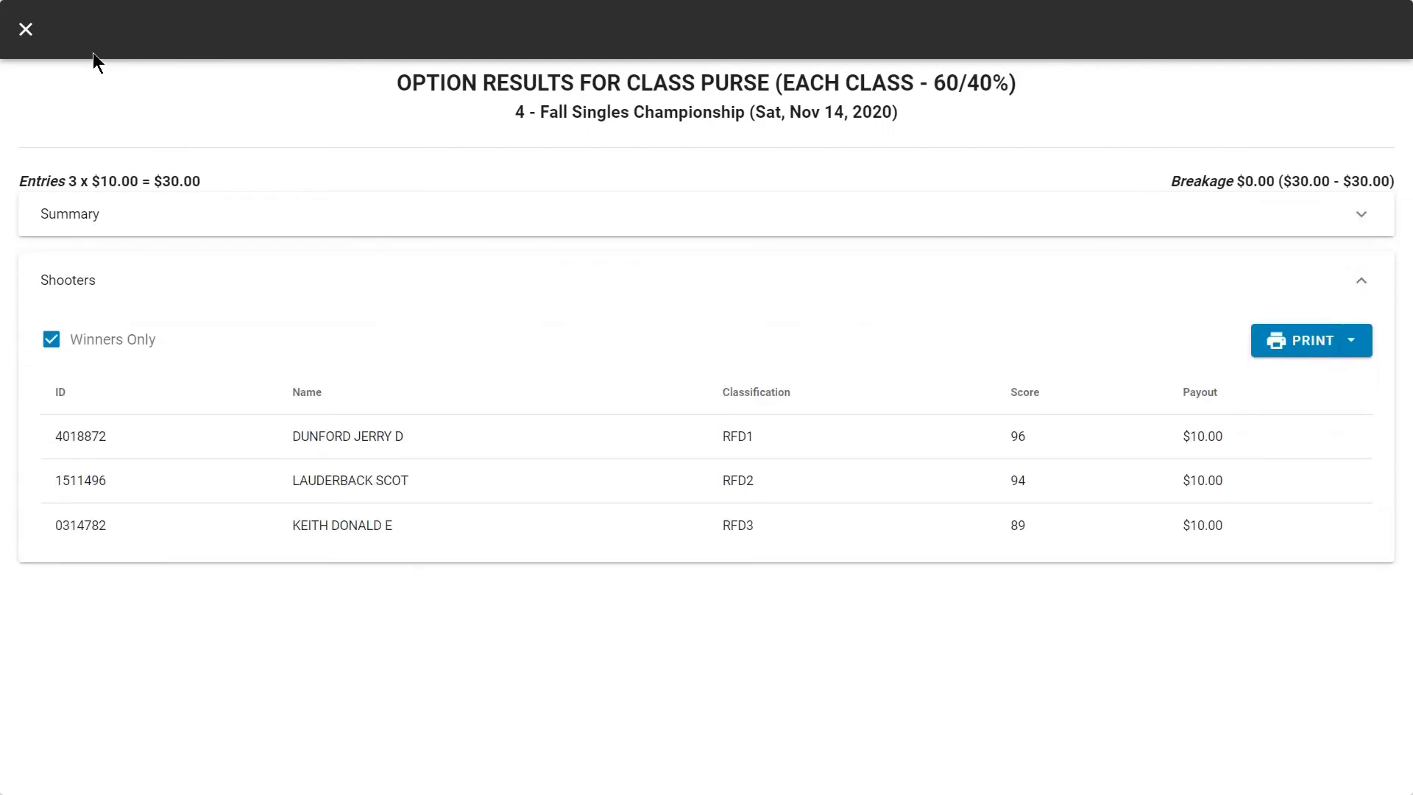
{"action": "left_click", "coordinate": [26, 29]}
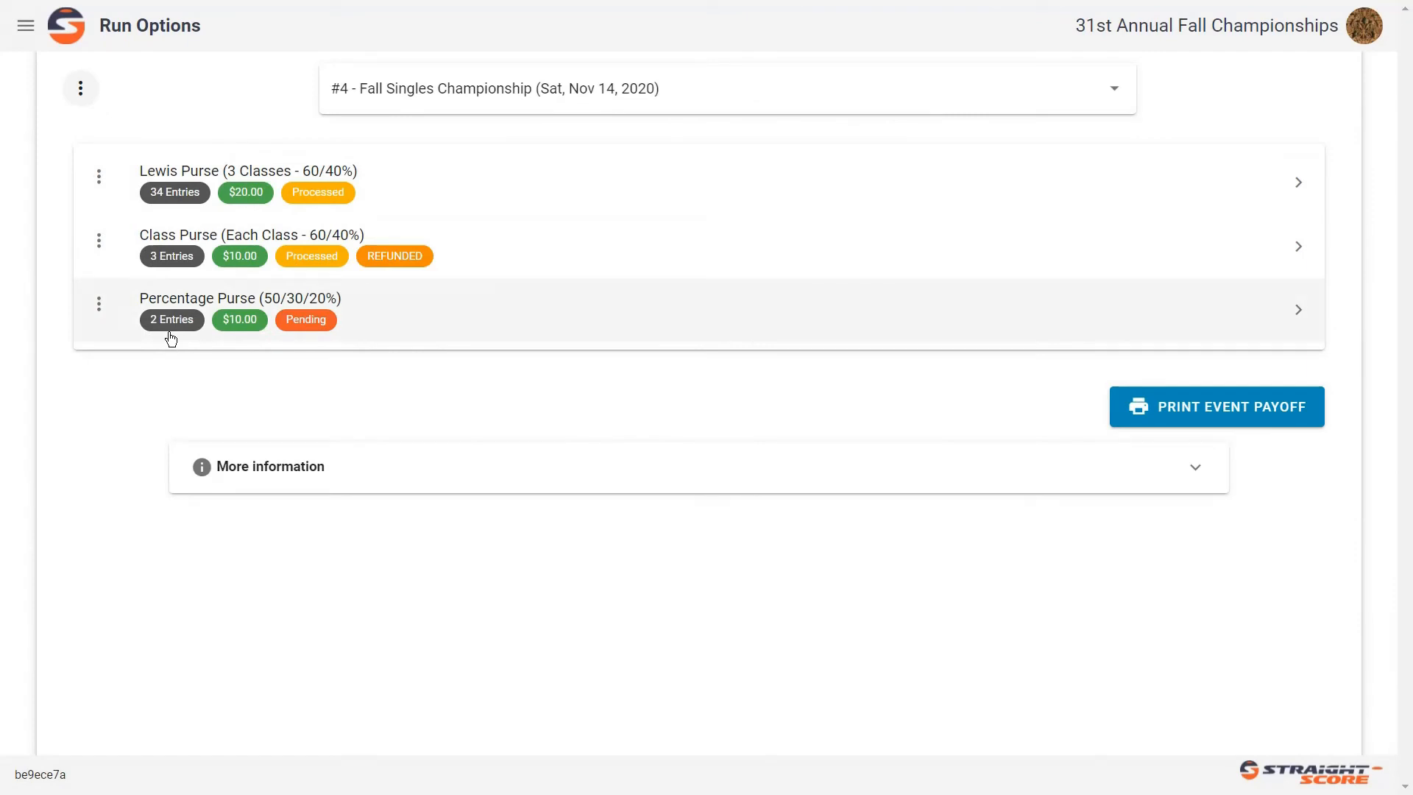
Step: Refund the Percentage Purse (50/30/20%) option for Fall Singles Championship and return to the options list
{"action": "left_click", "coordinate": [99, 304]}
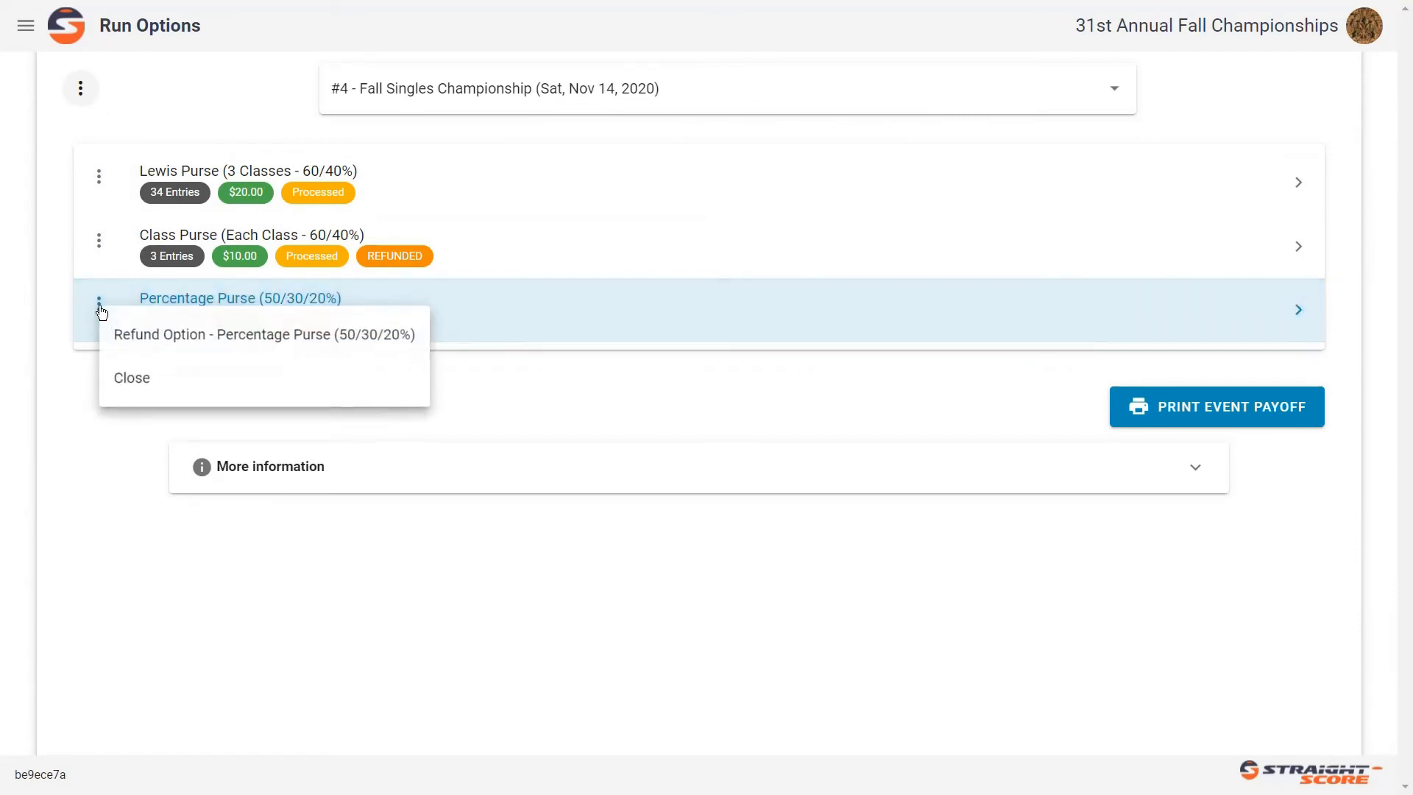
{"action": "left_click", "coordinate": [145, 335]}
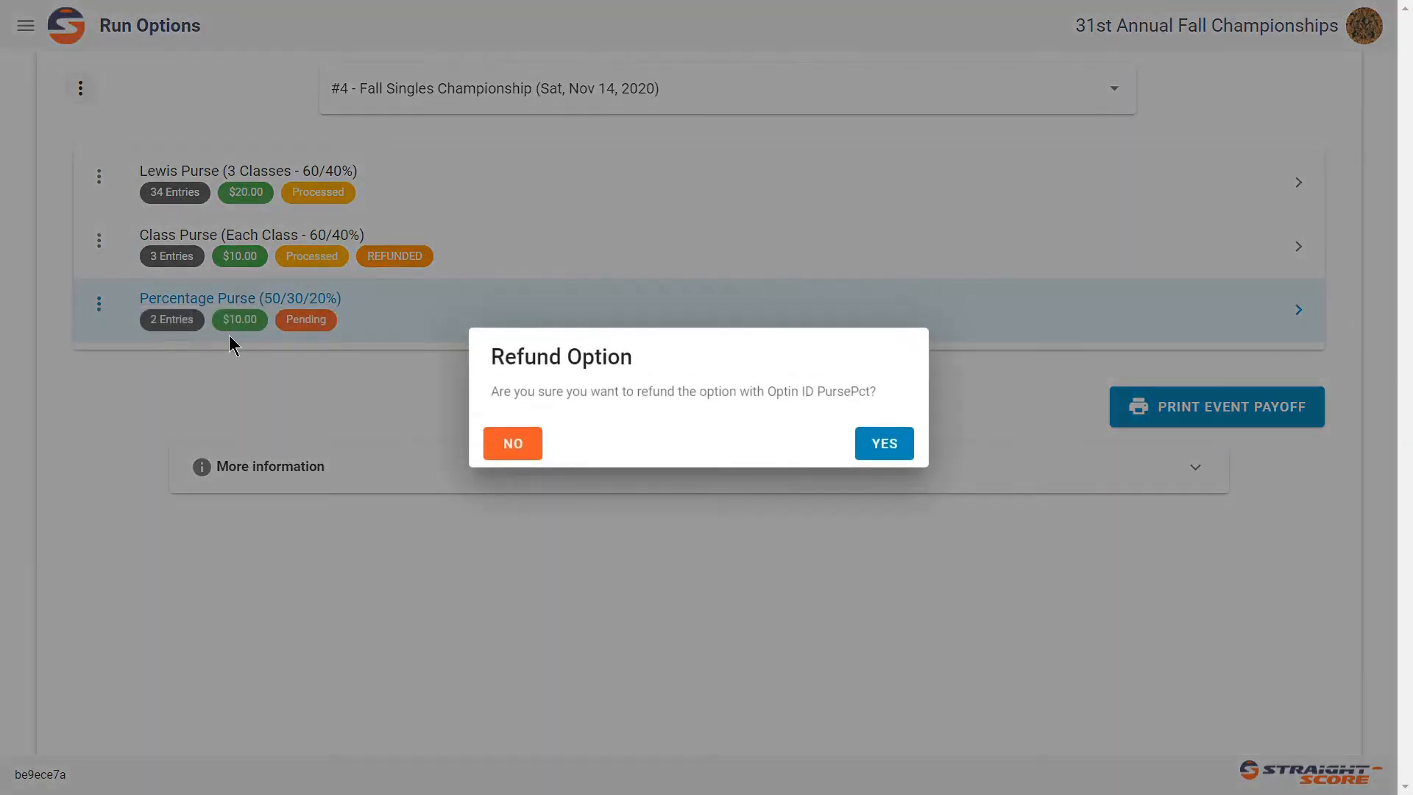
{"action": "left_click", "coordinate": [900, 446]}
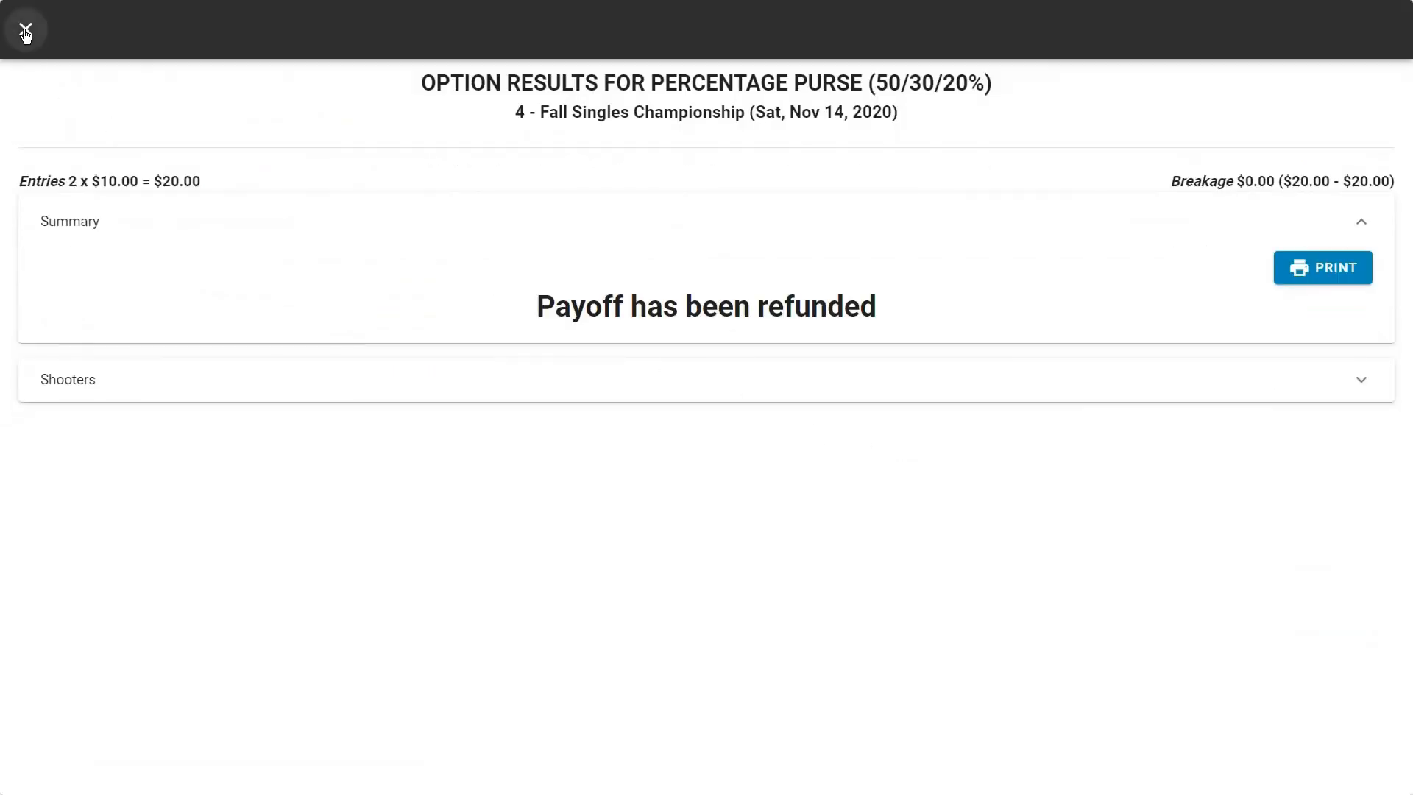
{"action": "left_click", "coordinate": [25, 31]}
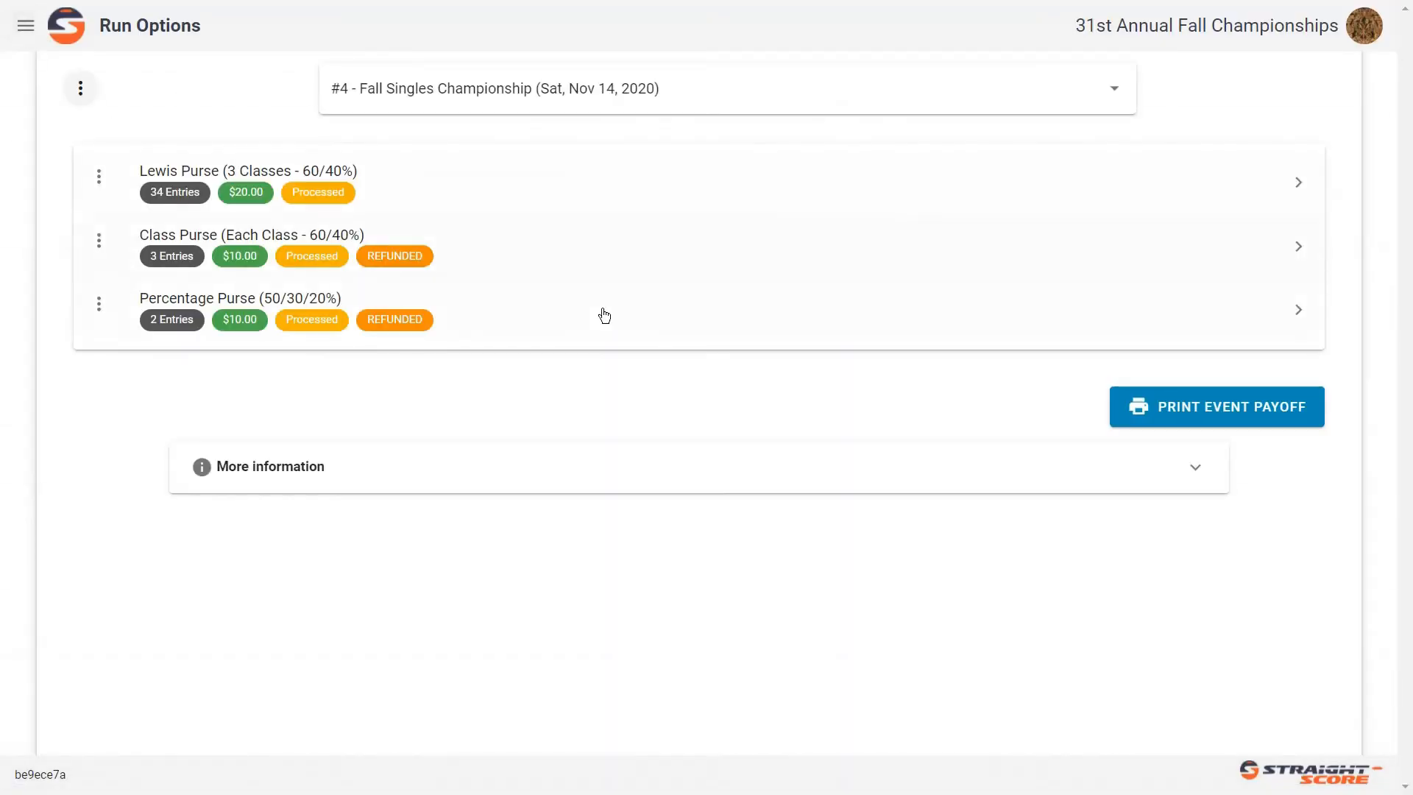
Step: Review the event payoff report for Fall Singles Championship, and release all of the event's options to shooters
{"action": "left_click", "coordinate": [1210, 408]}
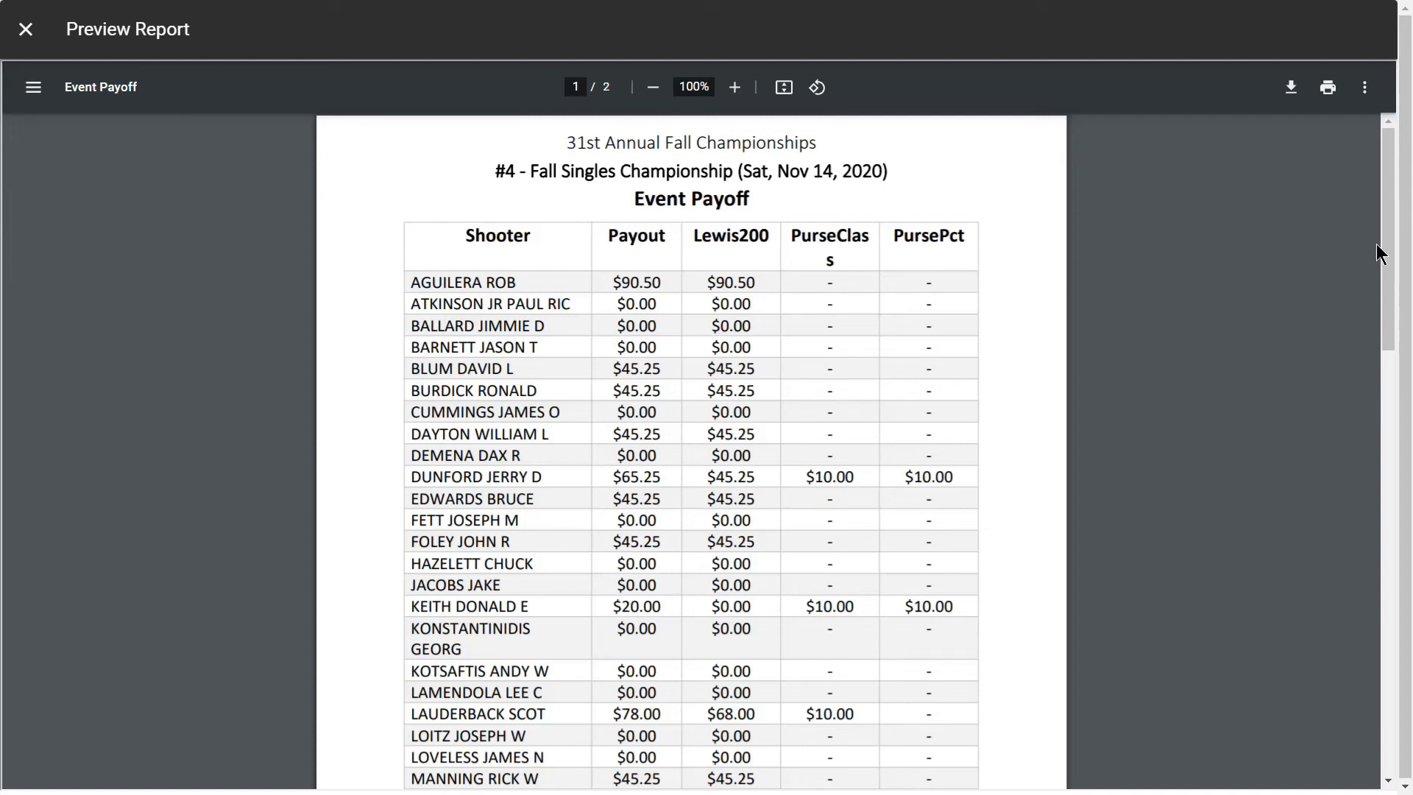
{"action": "left_click_drag", "start_coordinate": [1398, 259], "coordinate": [1398, 528]}
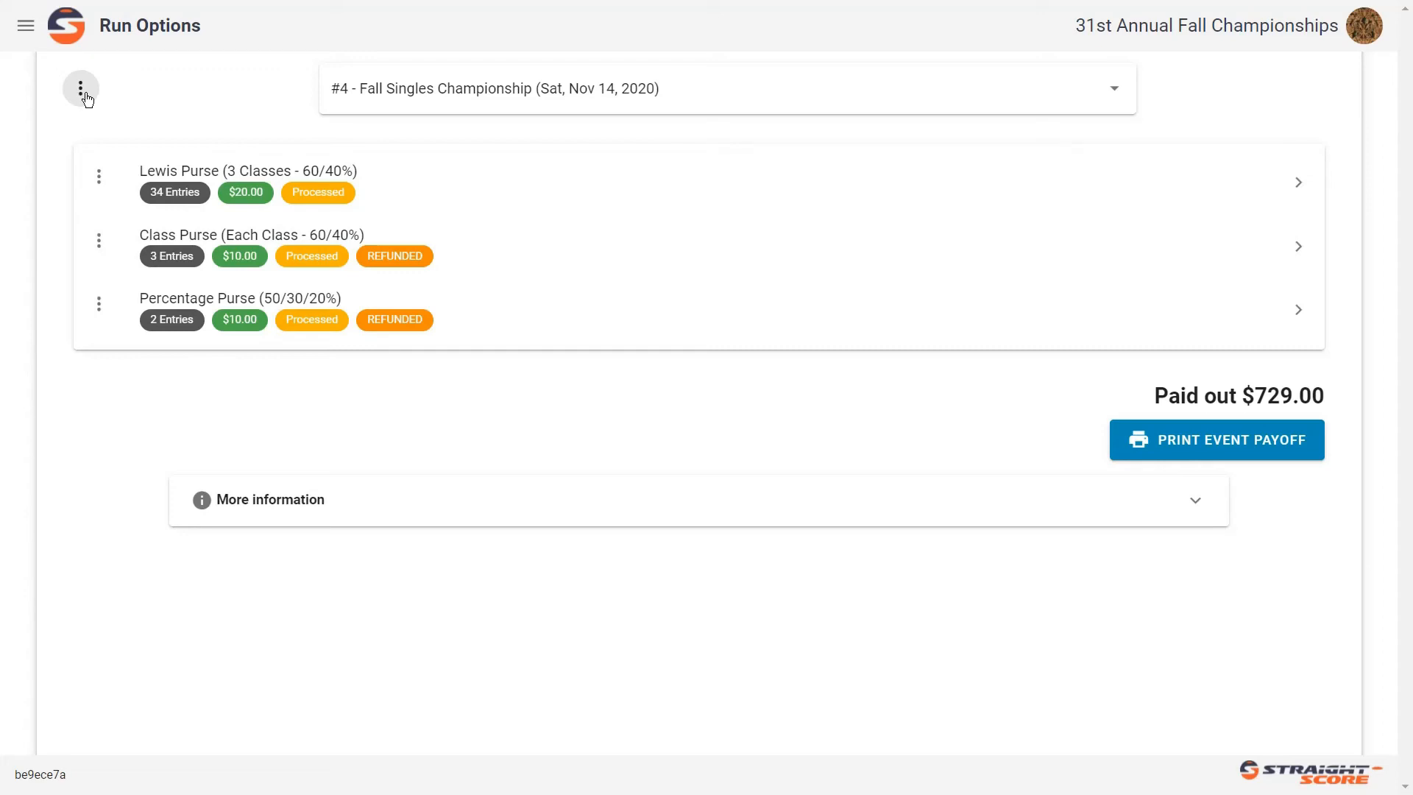
{"action": "left_click", "coordinate": [82, 89]}
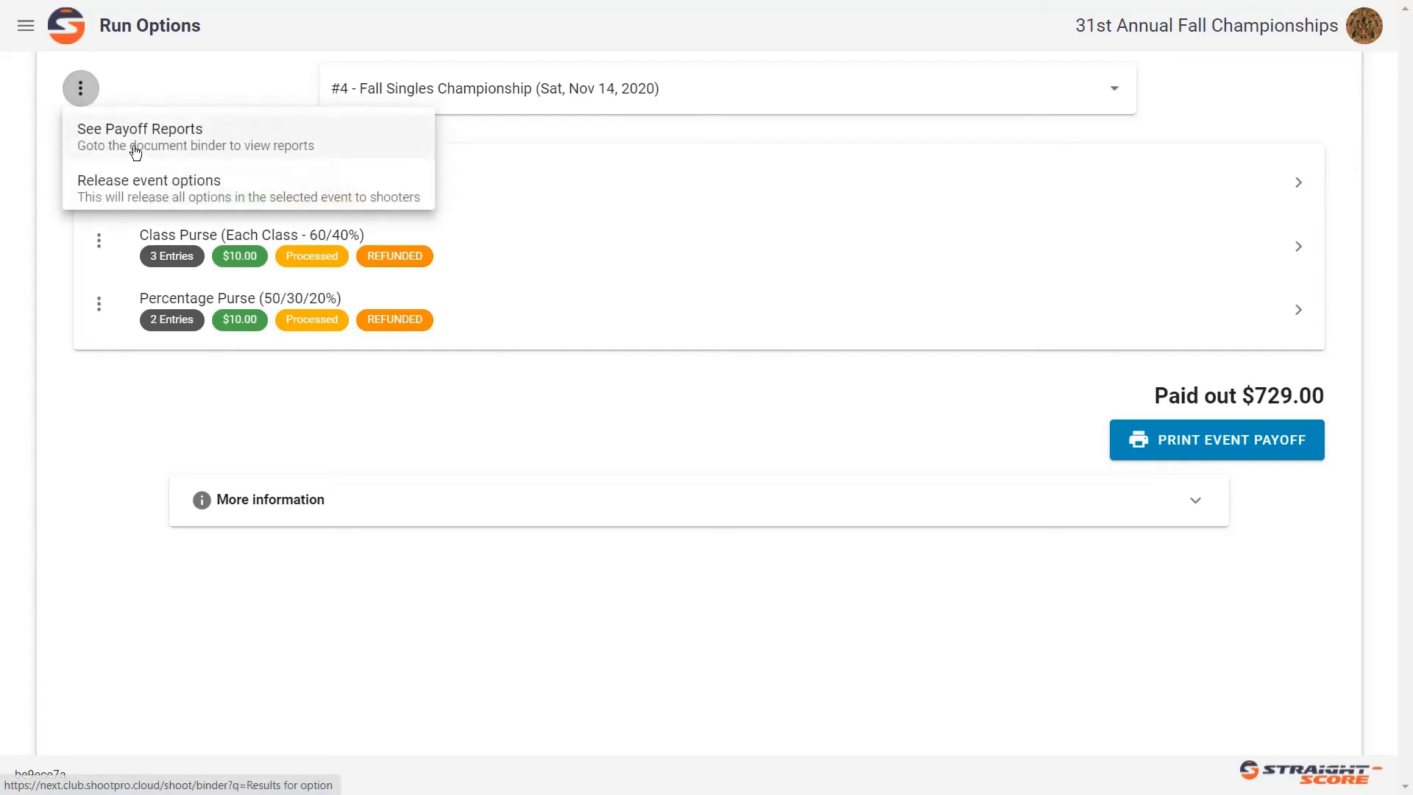
{"action": "left_click", "coordinate": [153, 189]}
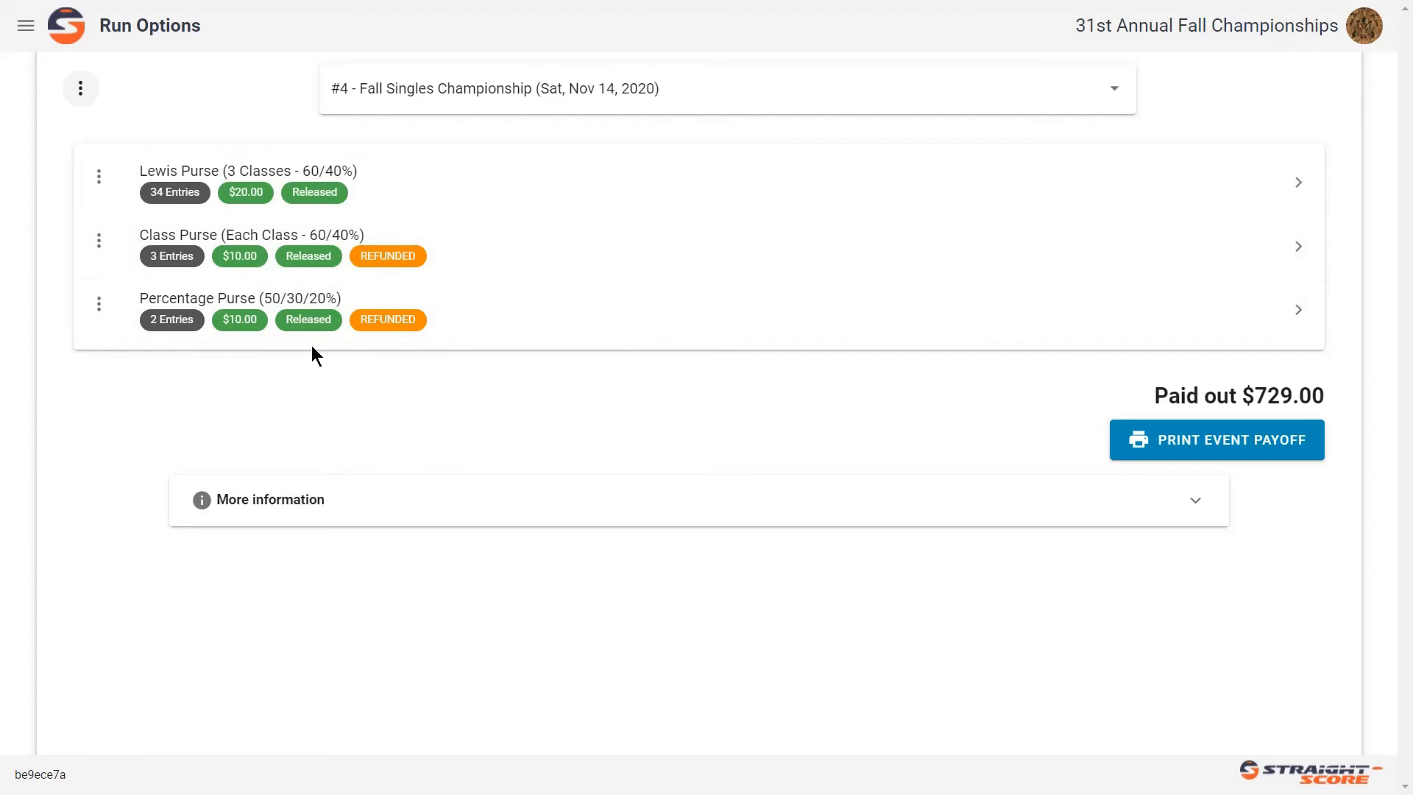
Step: Read the additional information on the option stages and statuses, and generate the event payoff report for Fall Singles Championship
{"action": "left_click", "coordinate": [207, 508]}
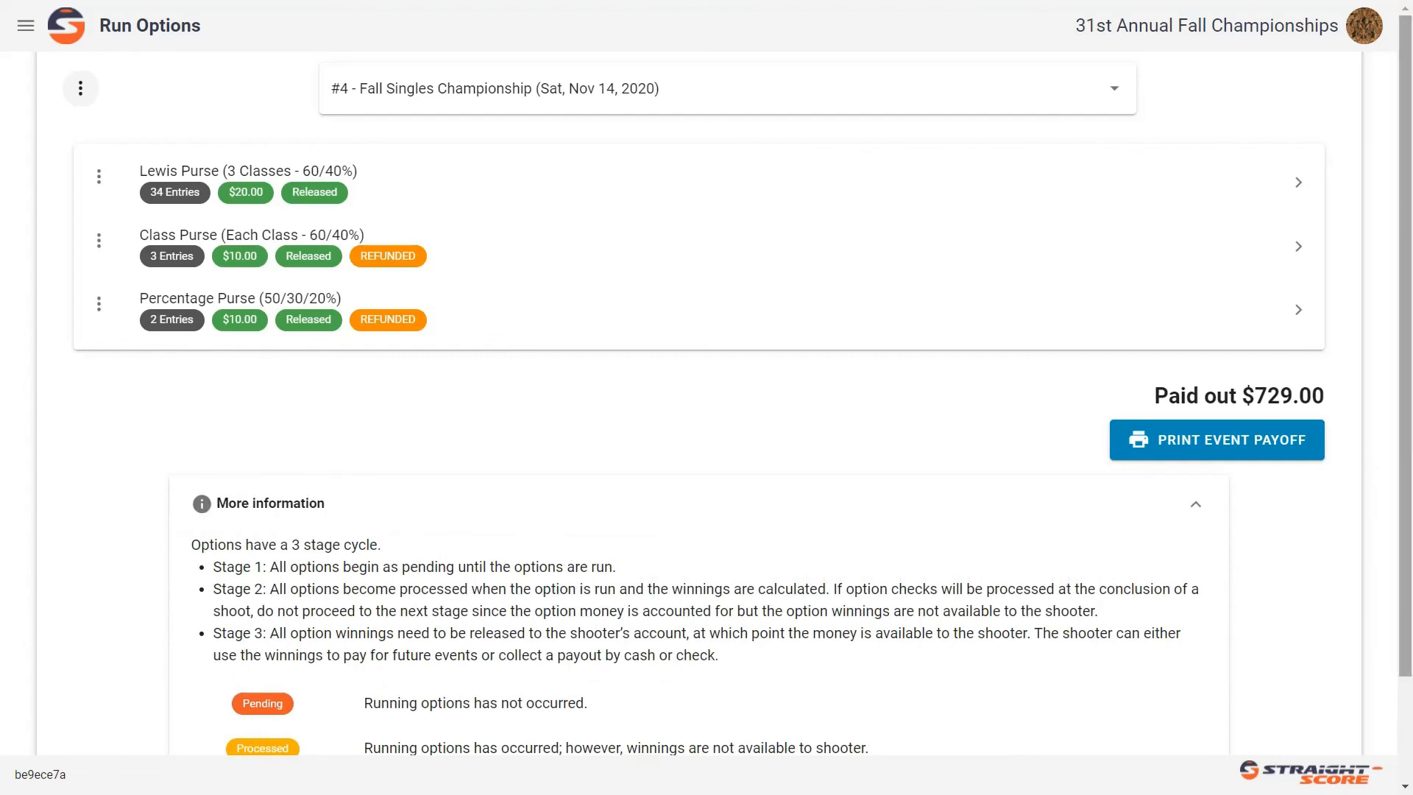
{"action": "left_click_drag", "start_coordinate": [1402, 471], "coordinate": [1403, 574]}
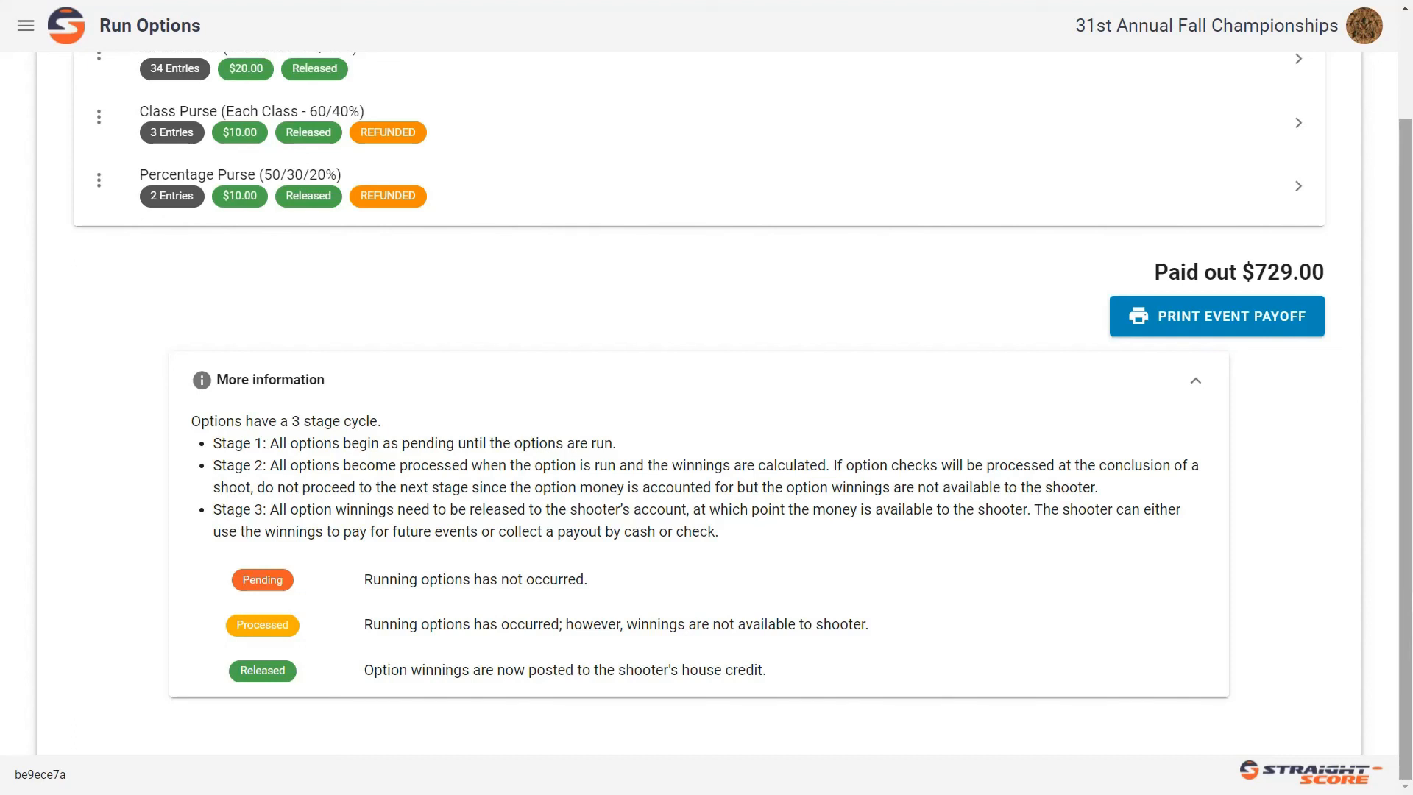
{"action": "left_click", "coordinate": [1218, 315]}
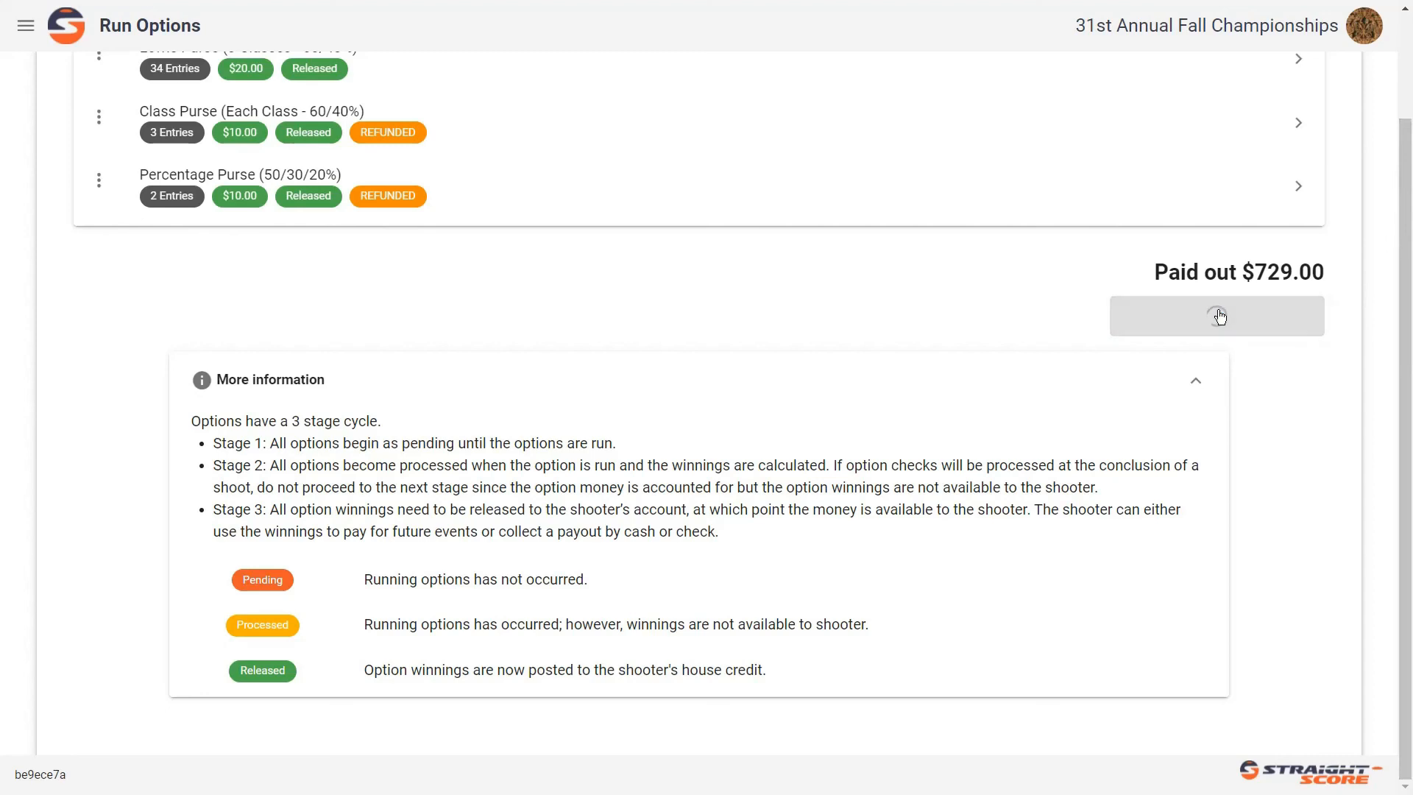